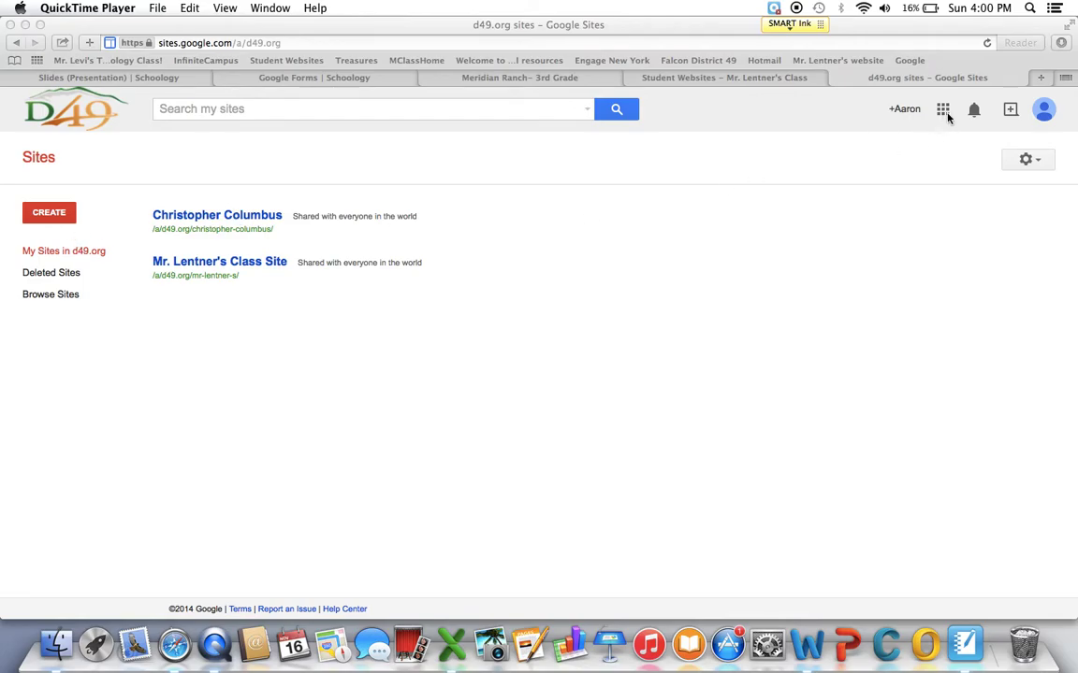
Step: Go to Google Drive from the Sites page and create a new form
{"action": "left_click", "coordinate": [946, 114]}
{"action": "left_click", "coordinate": [942, 111]}
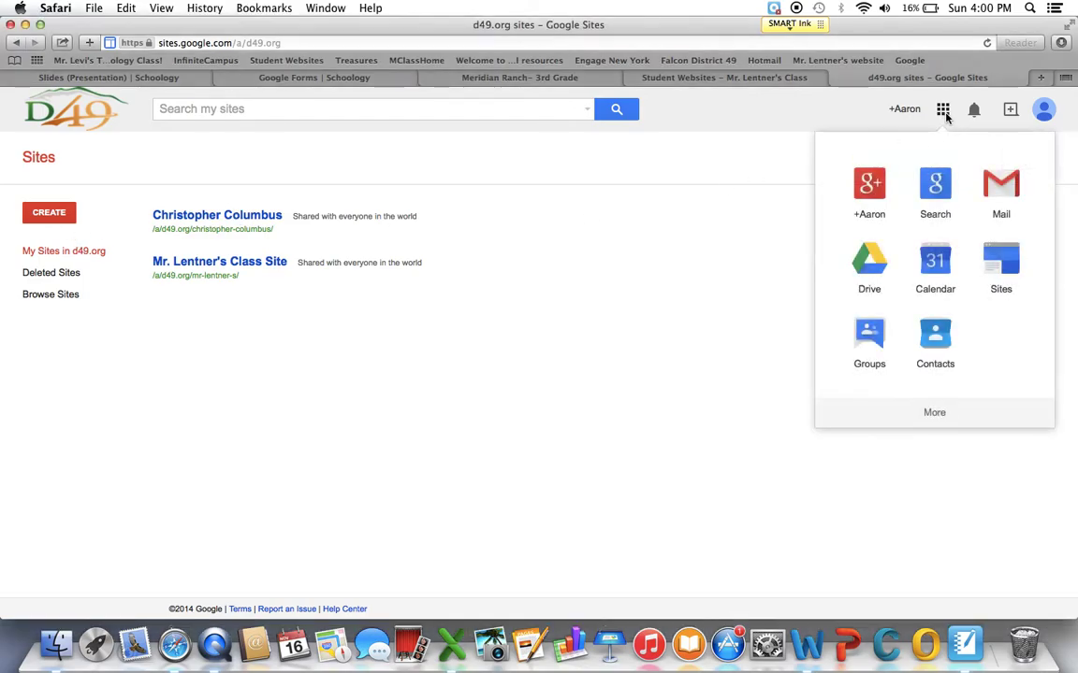
{"action": "left_click", "coordinate": [880, 281]}
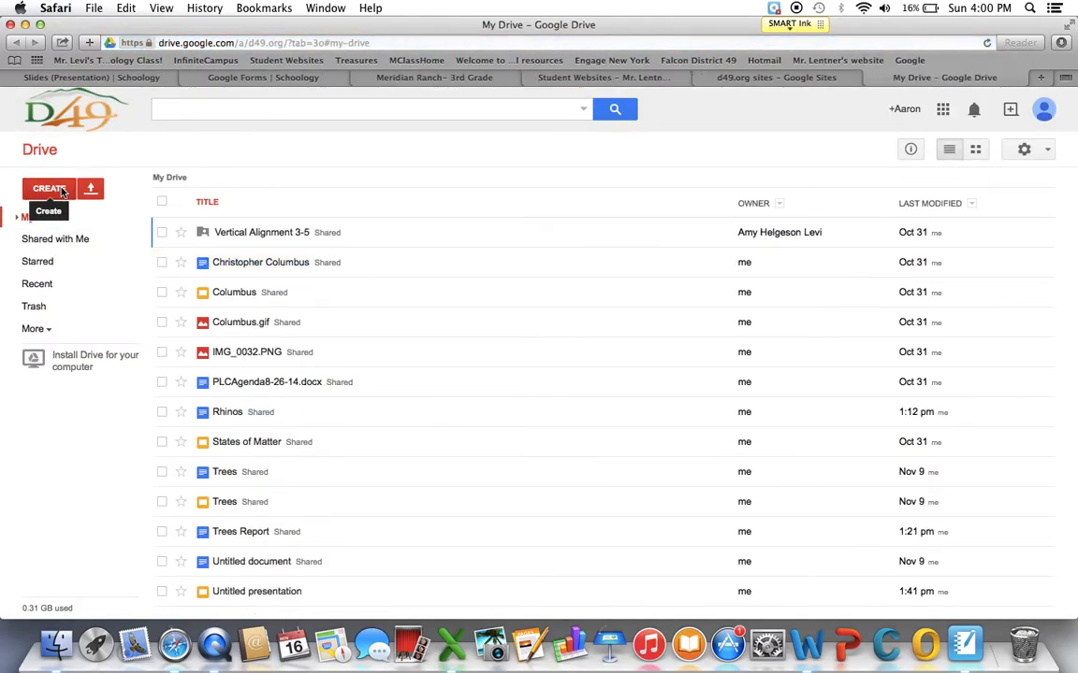
{"action": "left_click", "coordinate": [61, 189]}
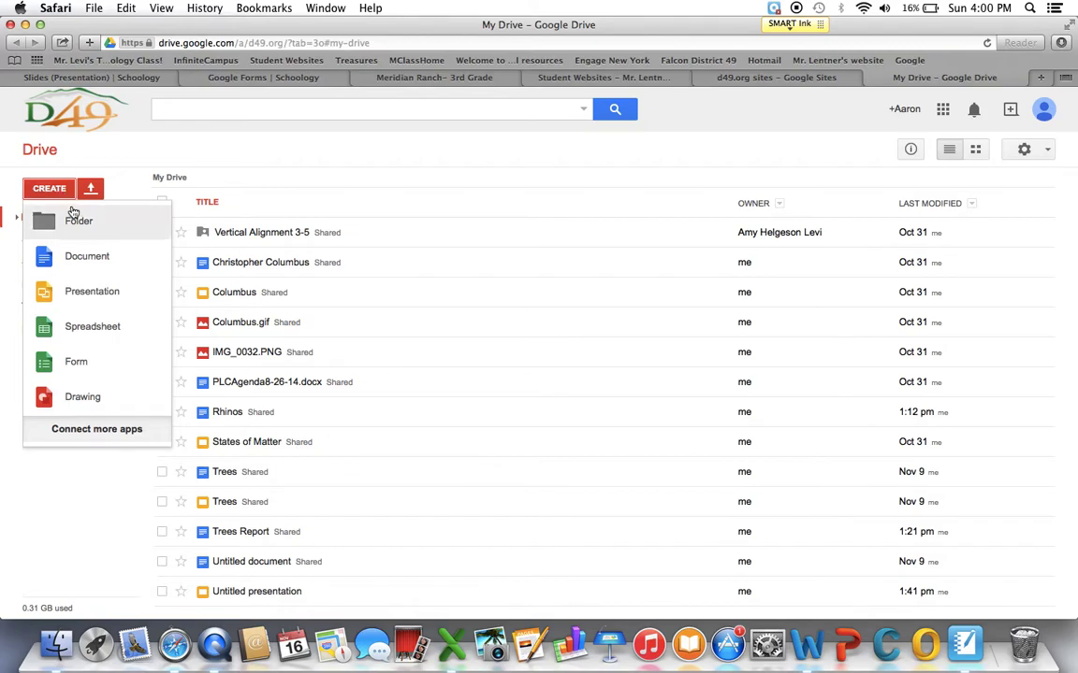
{"action": "left_click", "coordinate": [76, 362]}
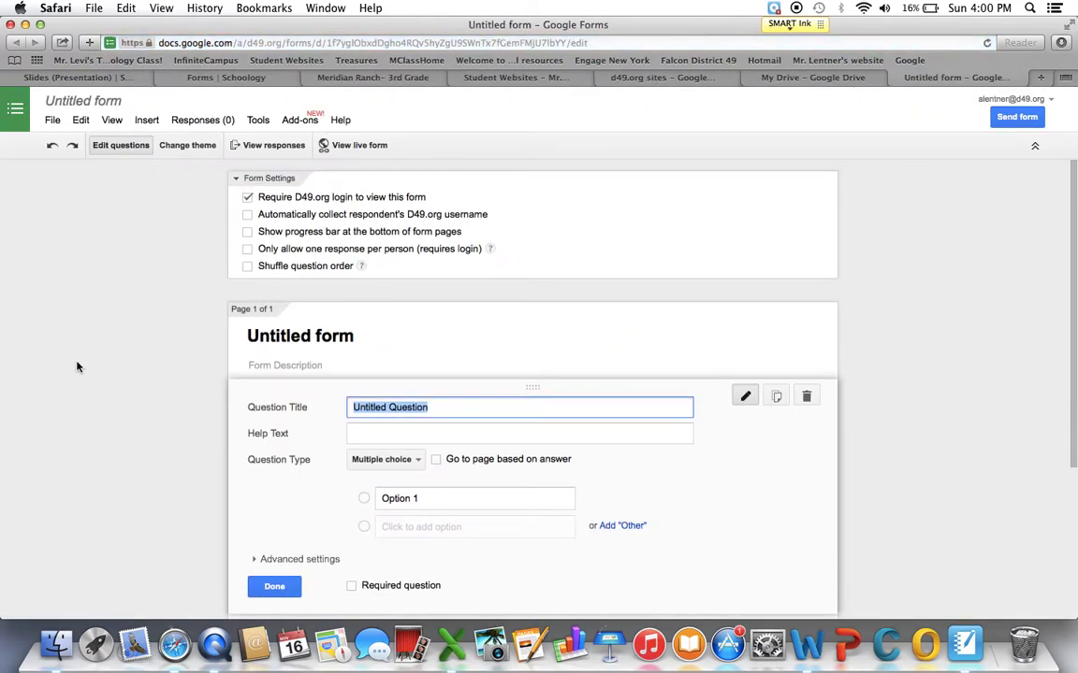
Step: Rename the form as Trees and remove the requirement for a D49.org login to view it
{"action": "left_click", "coordinate": [101, 105]}
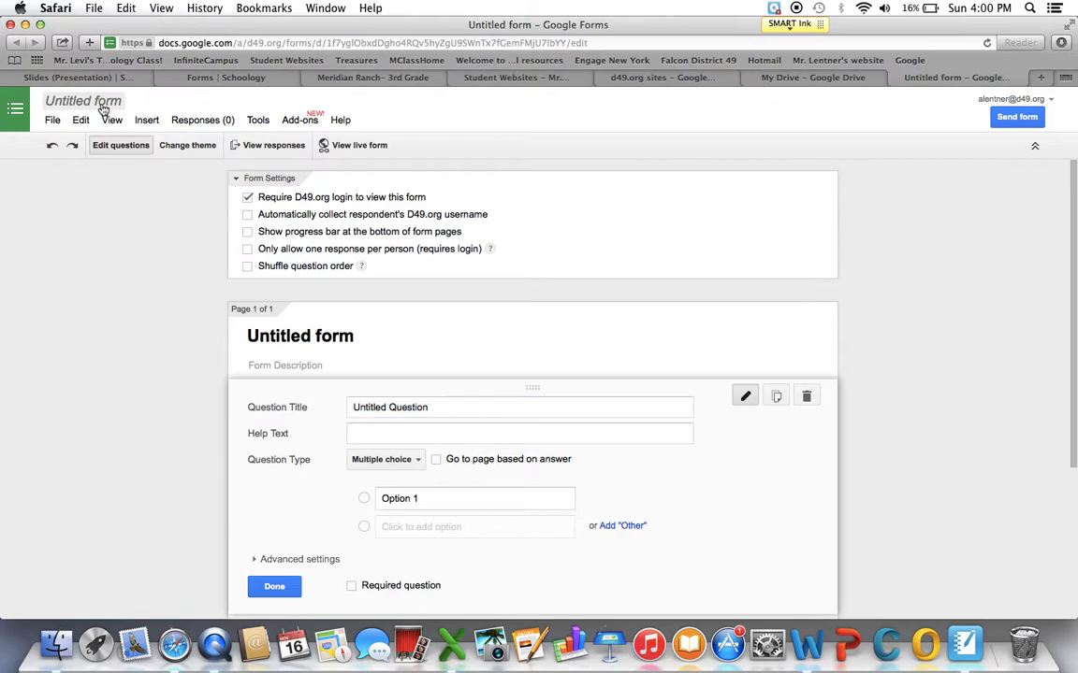
{"action": "type", "text": "Trees"}
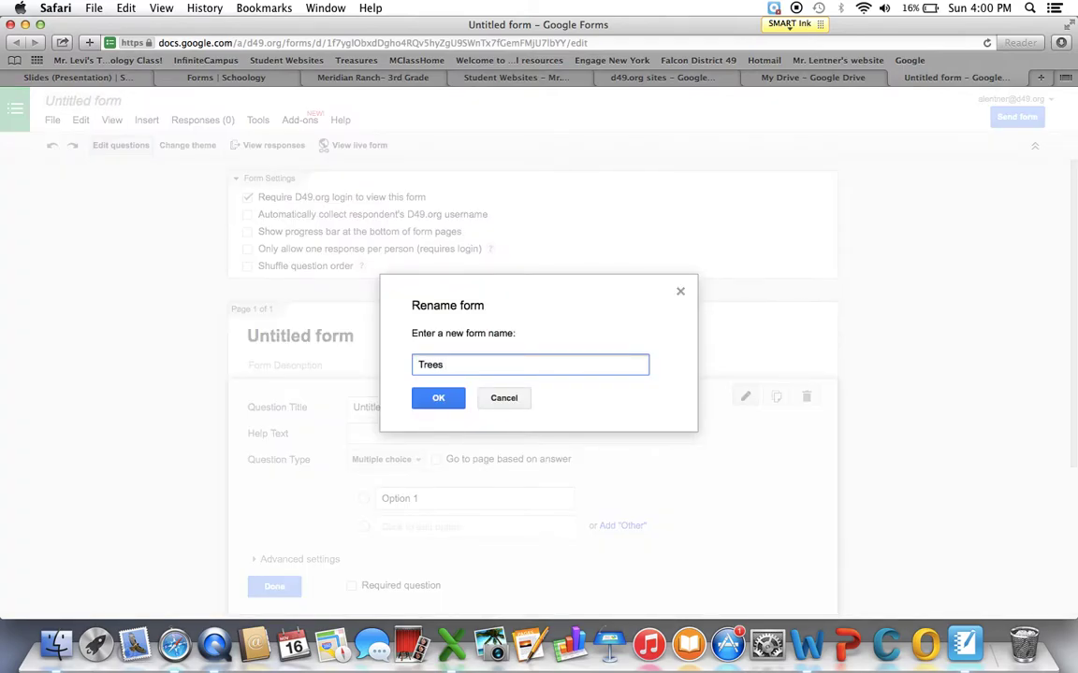
{"action": "left_click", "coordinate": [432, 398]}
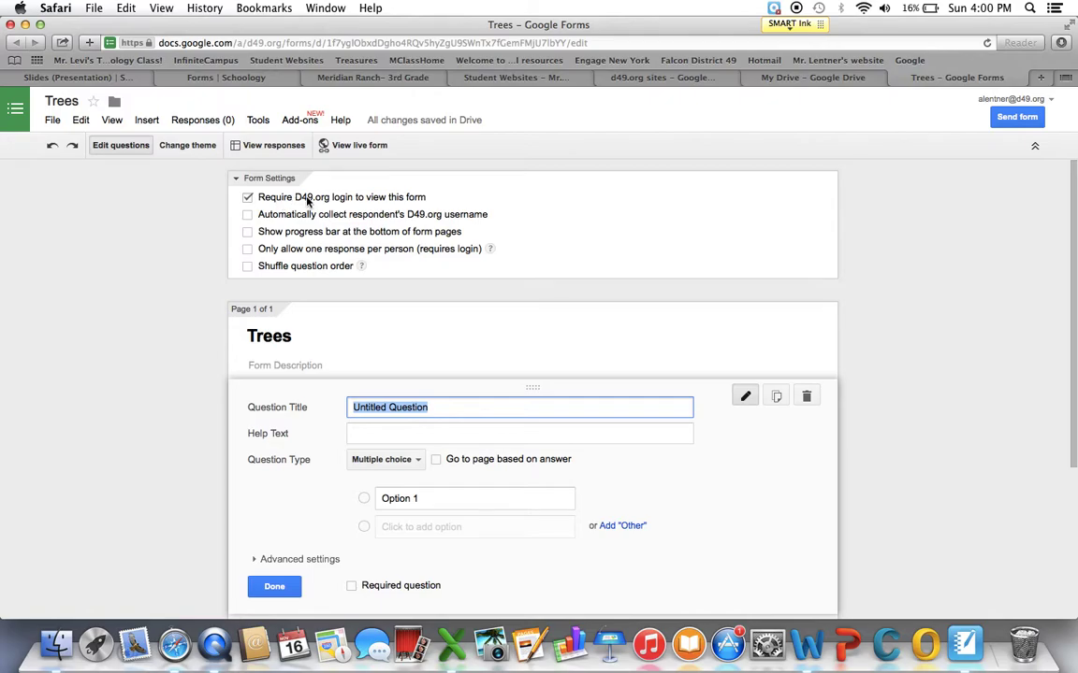
{"action": "left_click", "coordinate": [248, 198]}
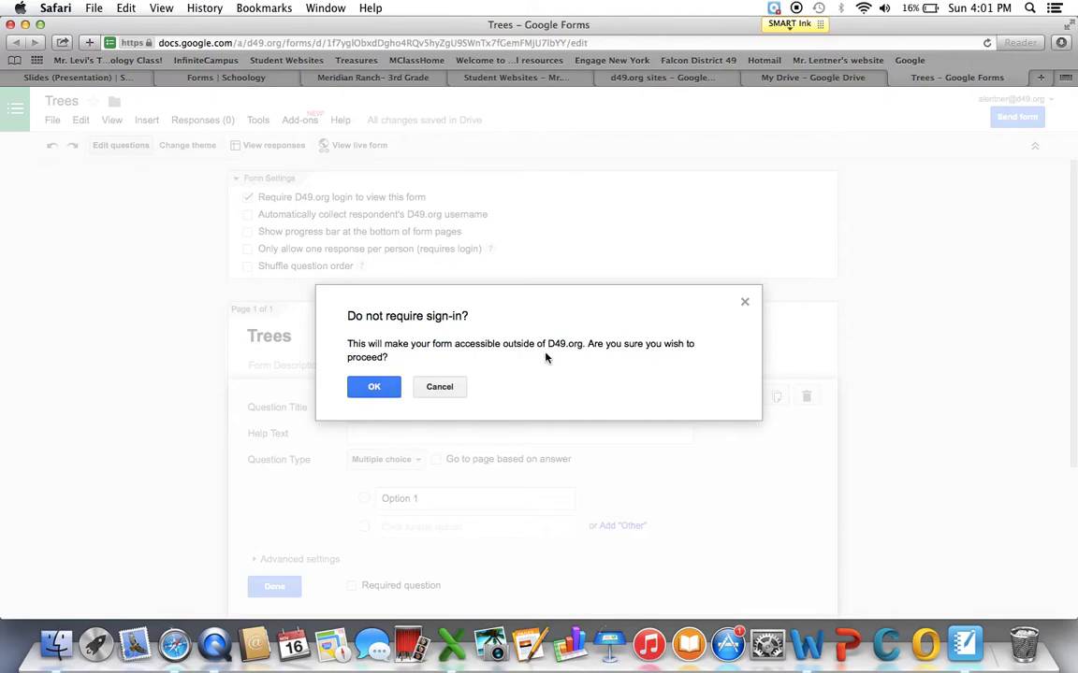
{"action": "left_click", "coordinate": [351, 396]}
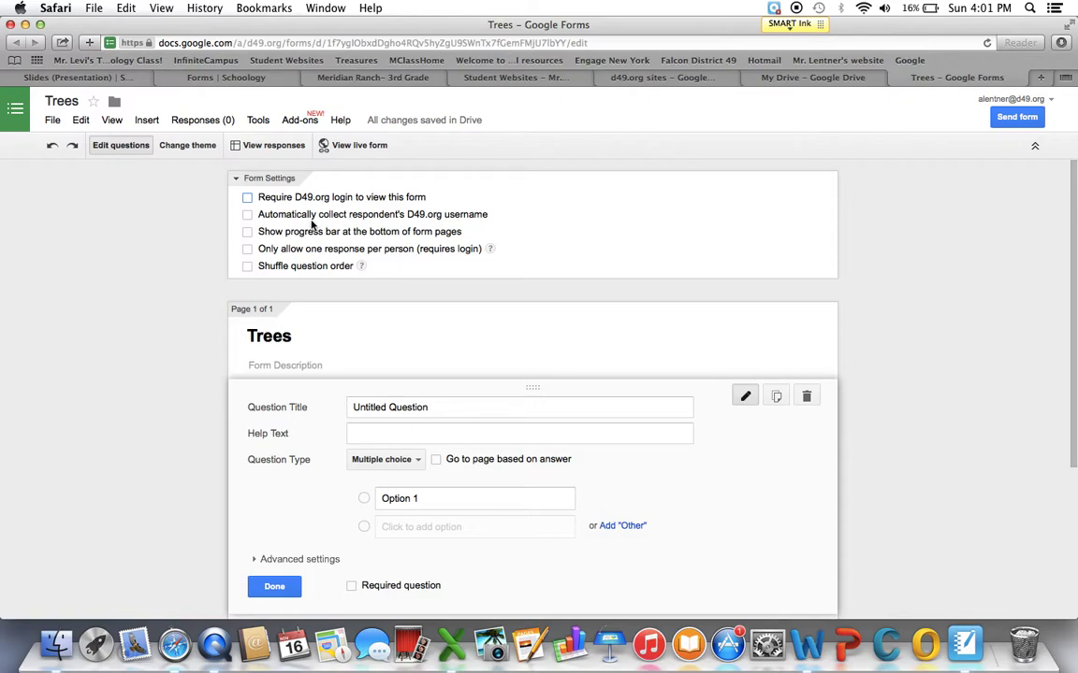
Step: Apply the Science Lab theme to the form
{"action": "left_click", "coordinate": [187, 145]}
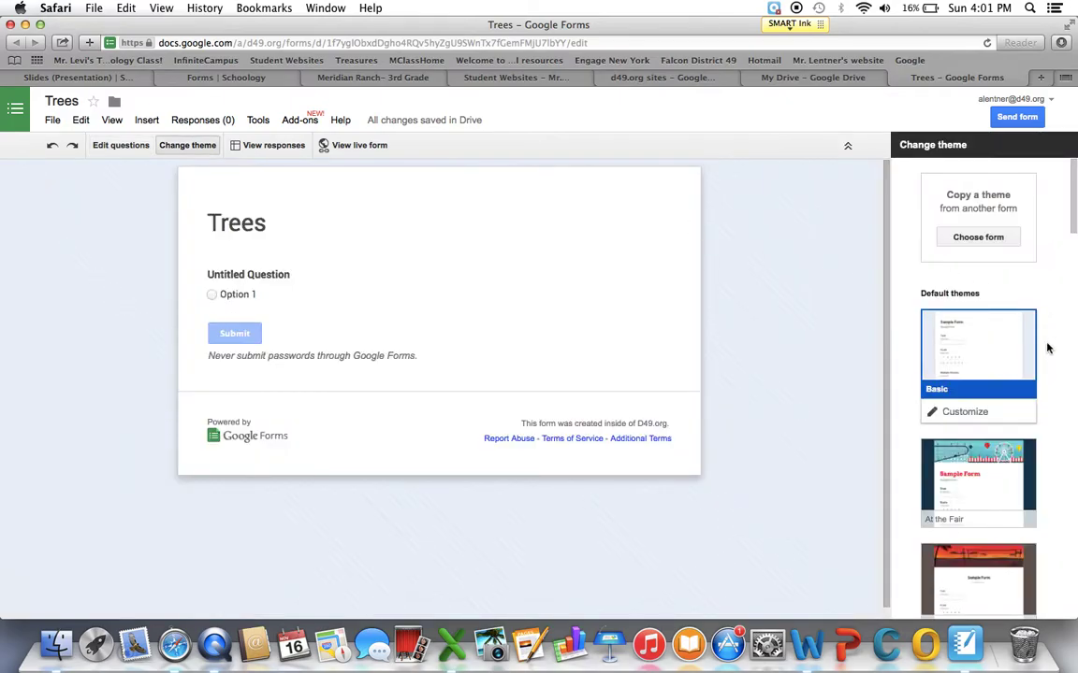
{"action": "scroll", "coordinate": [1032, 370], "scroll_direction": "down", "scroll_amount": 10}
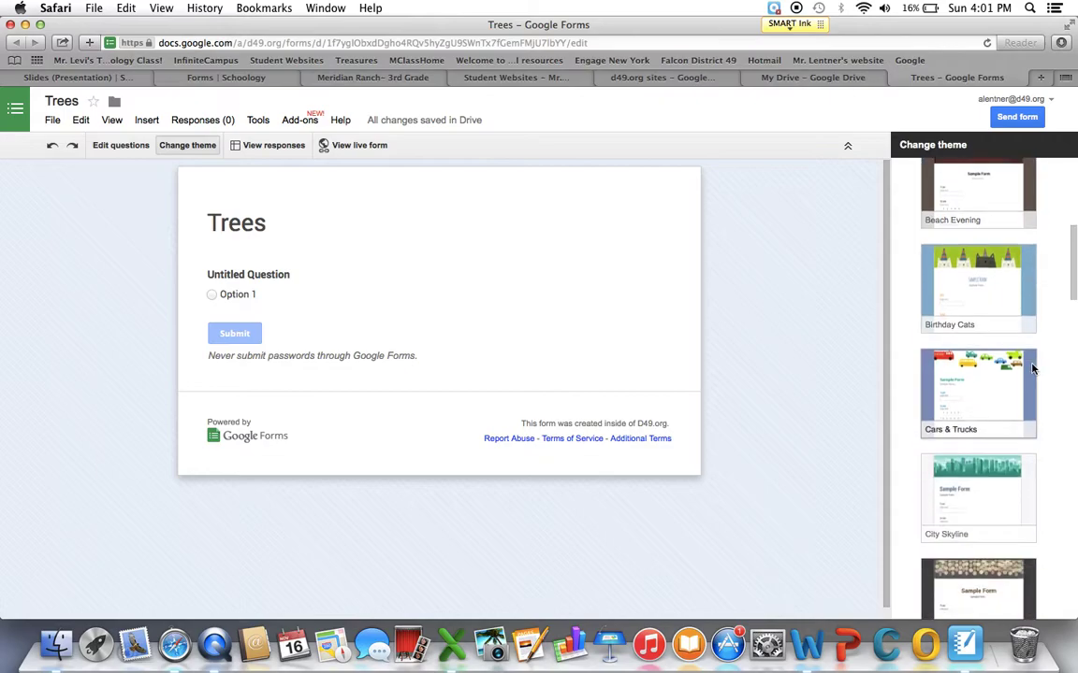
{"action": "scroll", "coordinate": [1033, 369], "scroll_direction": "down", "scroll_amount": 3}
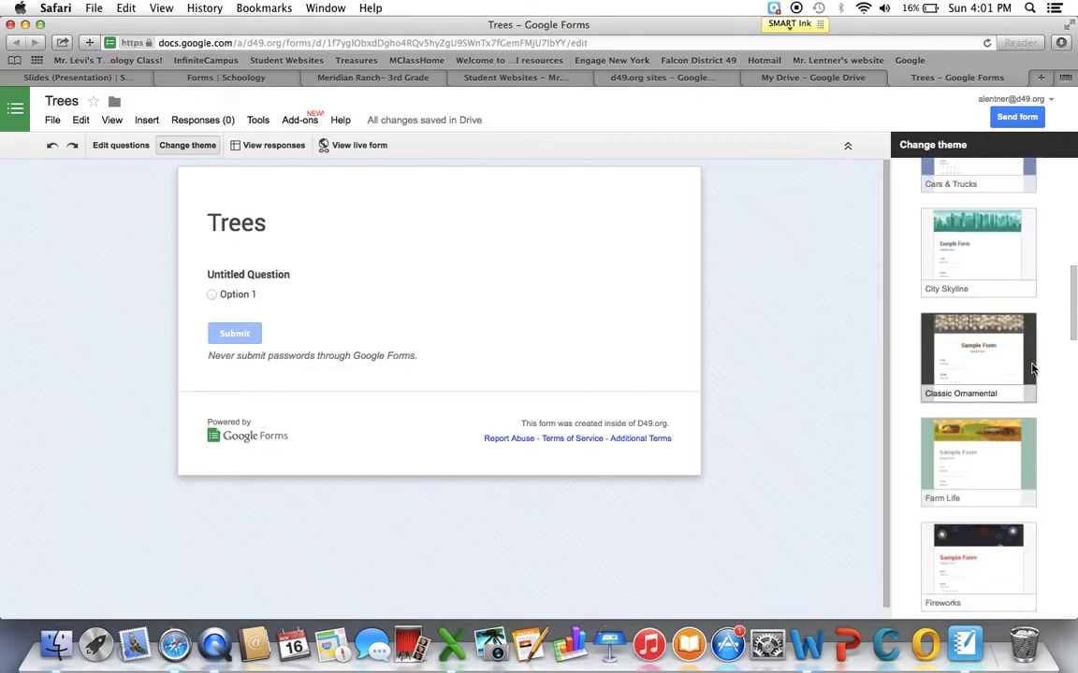
{"action": "scroll", "coordinate": [1032, 370], "scroll_direction": "down", "scroll_amount": 10}
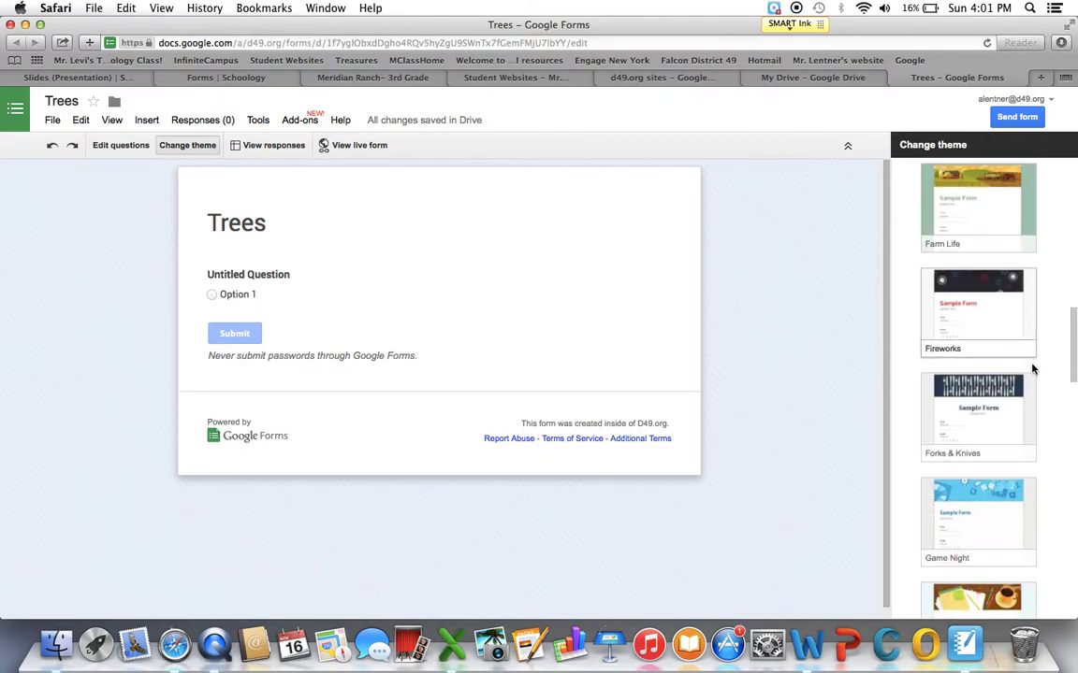
{"action": "scroll", "coordinate": [1032, 370], "scroll_direction": "down", "scroll_amount": 12}
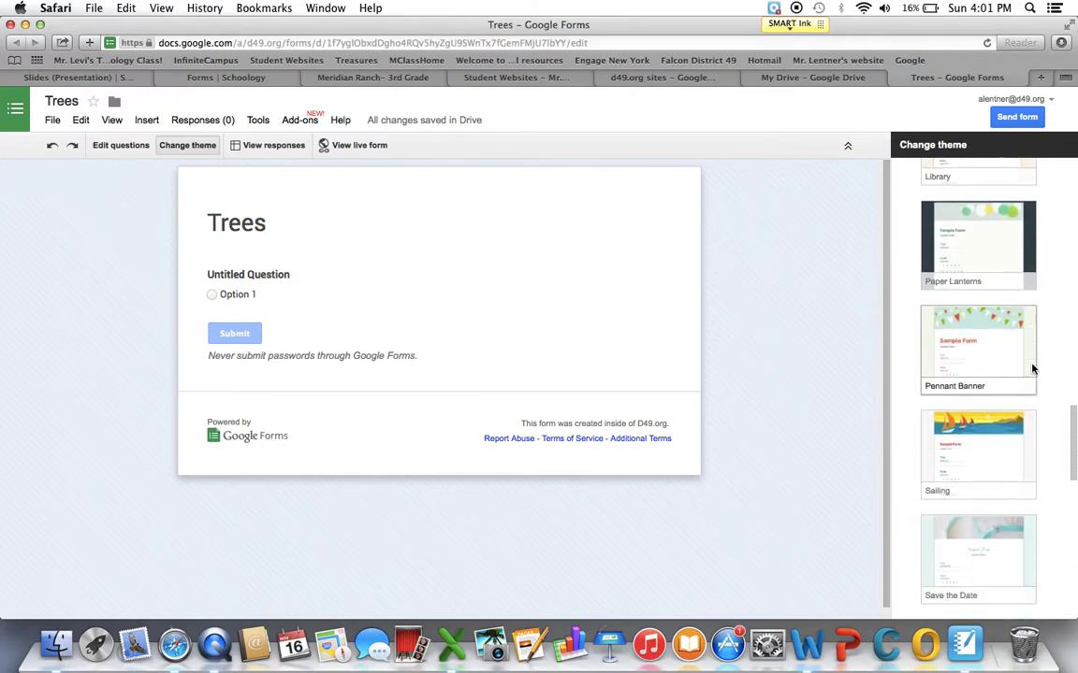
{"action": "scroll", "coordinate": [1033, 370], "scroll_direction": "down", "scroll_amount": 4}
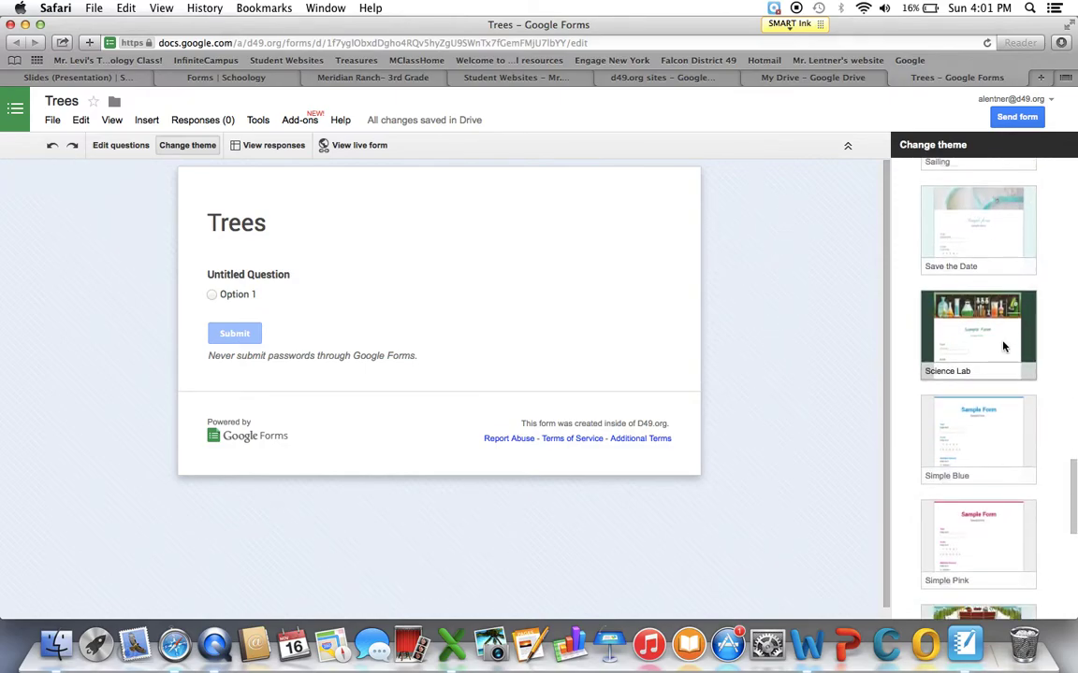
{"action": "left_click", "coordinate": [1003, 347]}
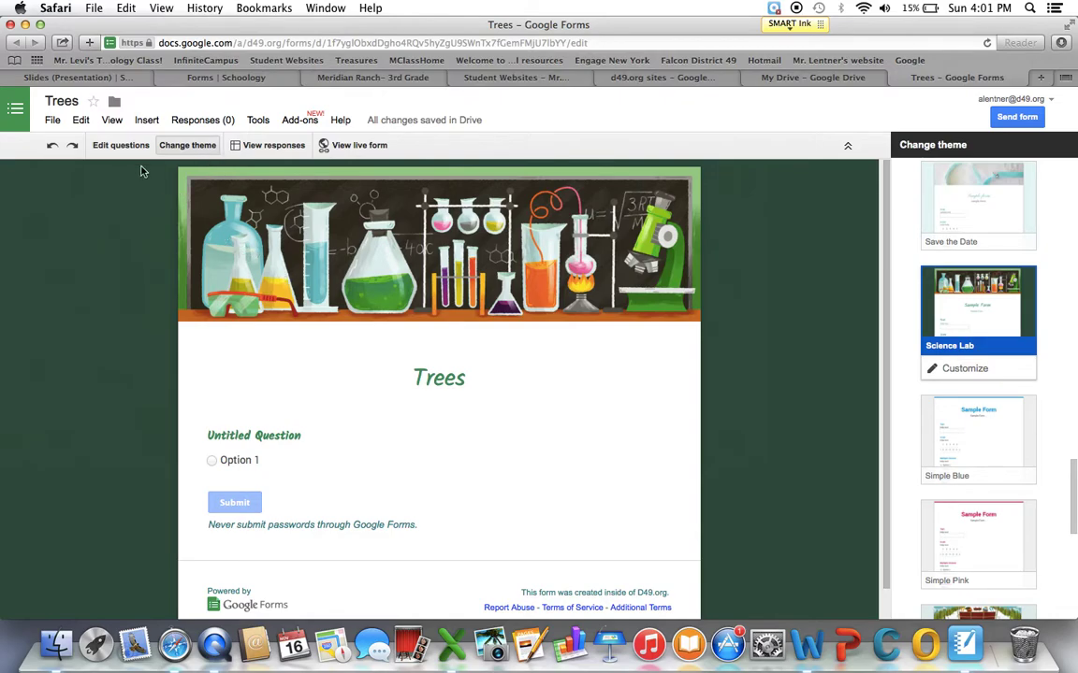
Step: Return to editing questions and title the first question "What was your favorite part of our tree unit?"
{"action": "left_click", "coordinate": [121, 147]}
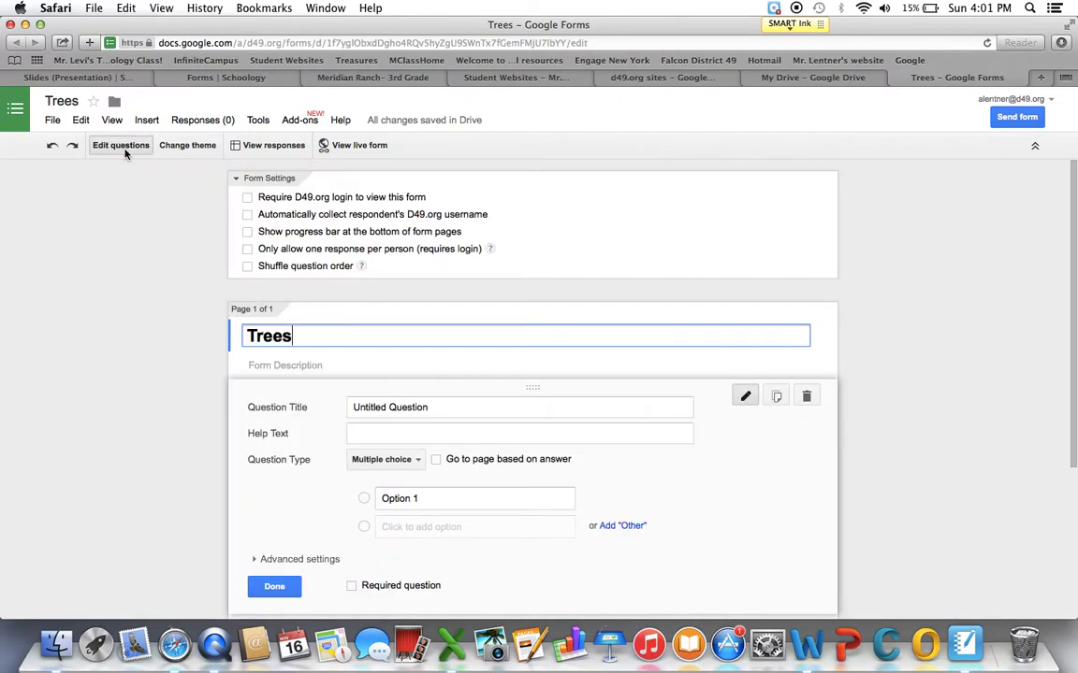
{"action": "scroll", "coordinate": [393, 356], "scroll_direction": "down", "scroll_amount": 4}
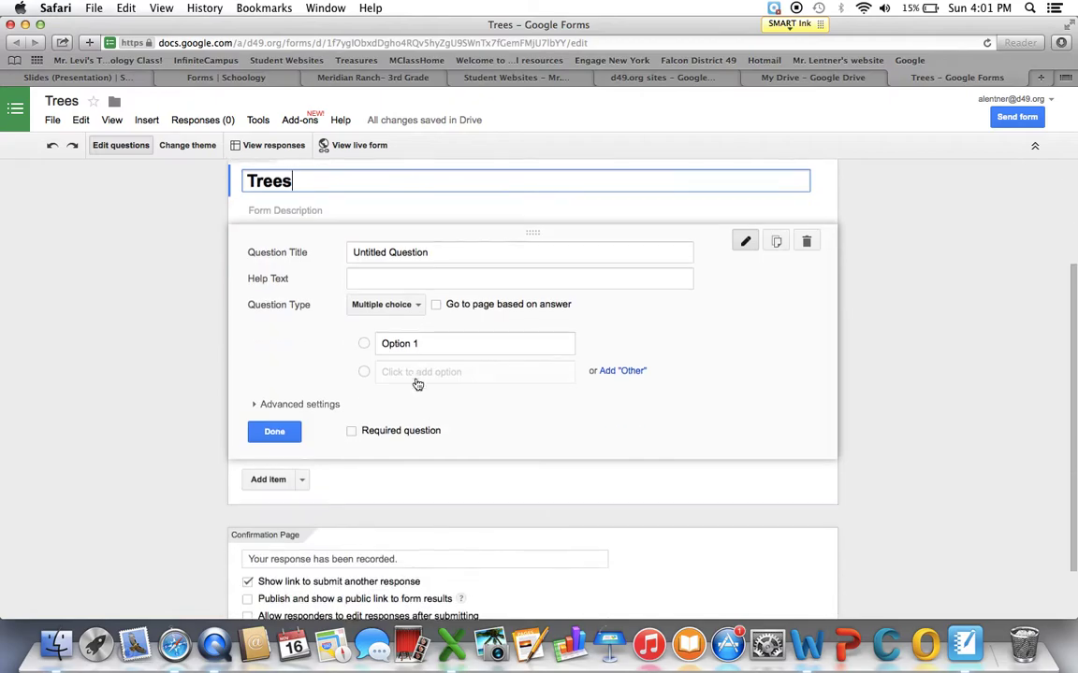
{"action": "left_click", "coordinate": [384, 290]}
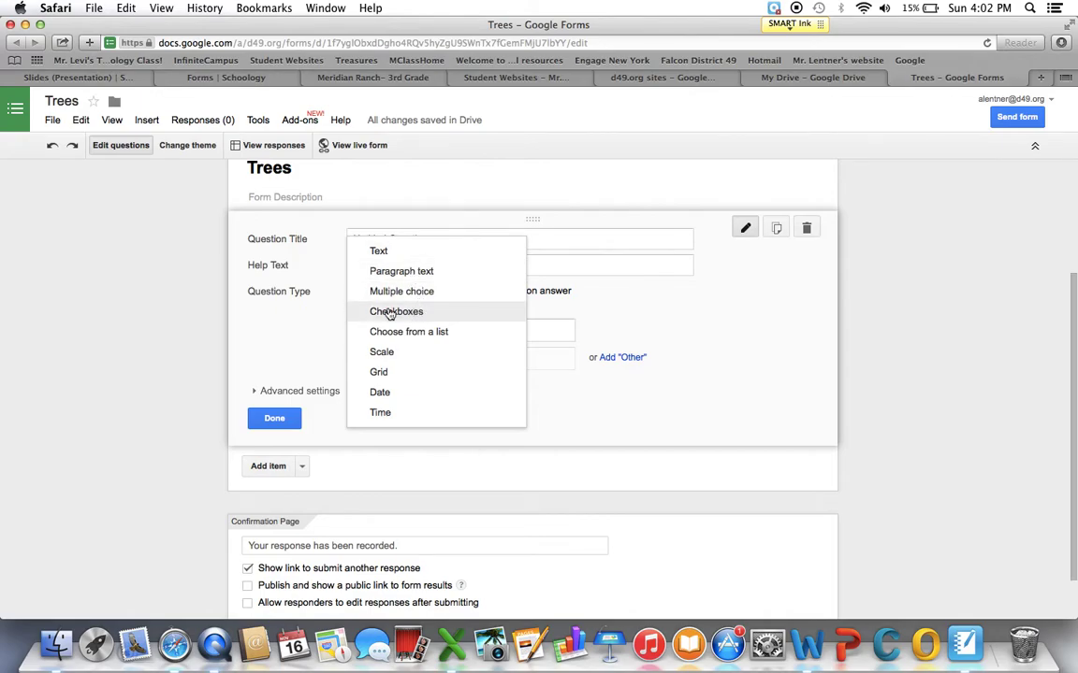
{"action": "left_click", "coordinate": [315, 337]}
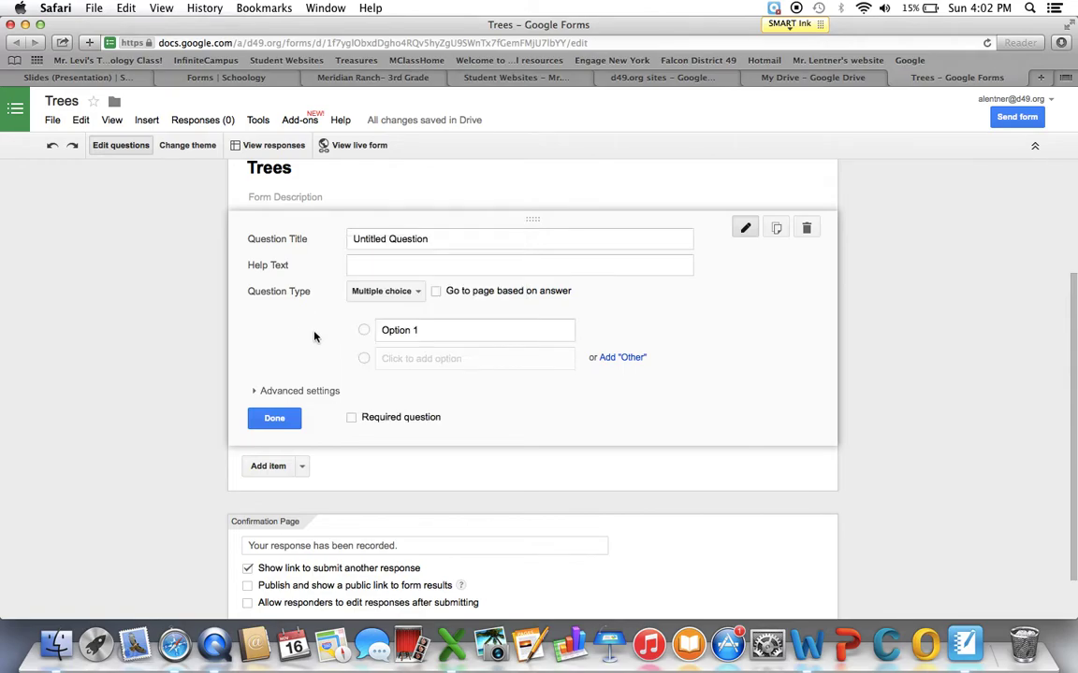
{"action": "left_click", "coordinate": [415, 241]}
{"action": "left_click_drag", "start_coordinate": [436, 240], "coordinate": [352, 242]}
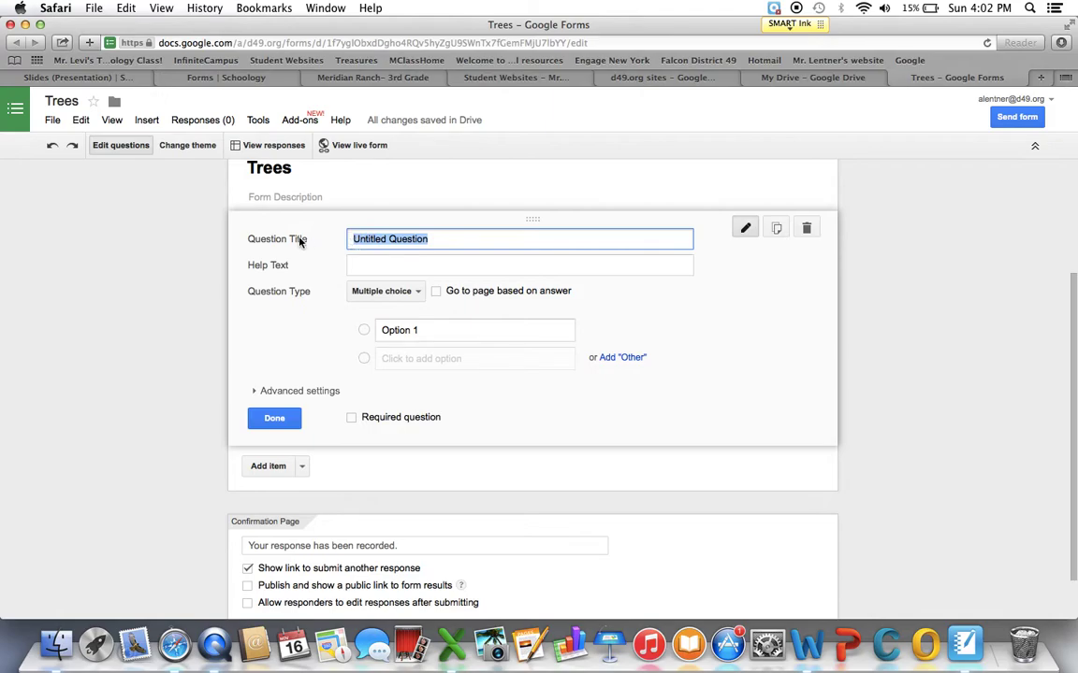
{"action": "type", "text": "Wh"}
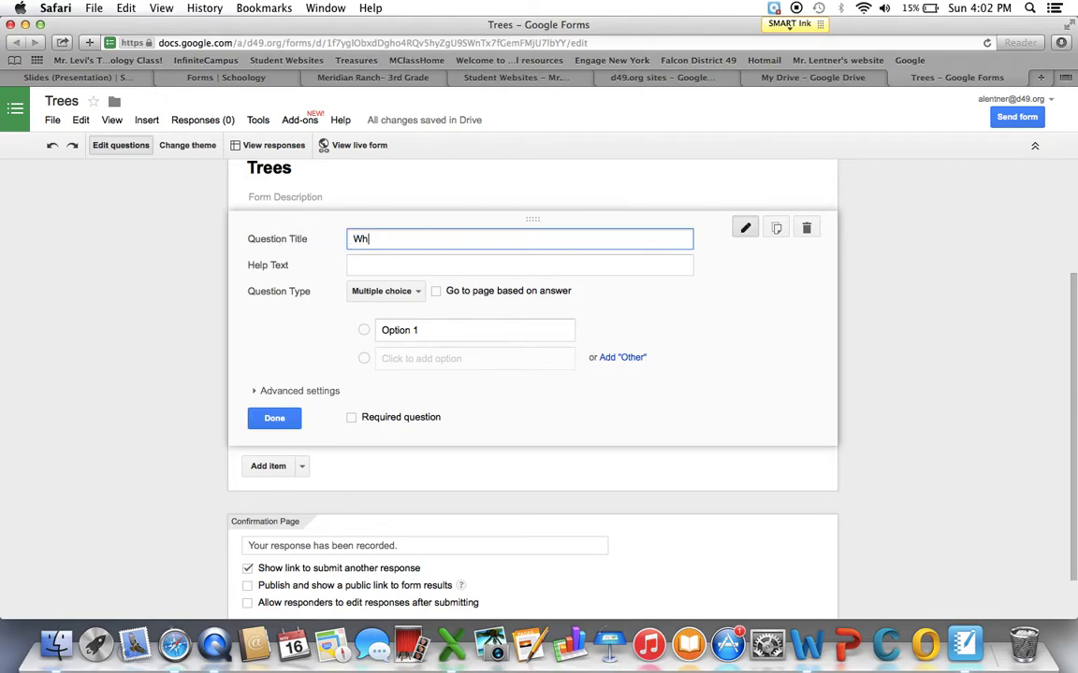
{"action": "type", "text": "at was your favorite part"}
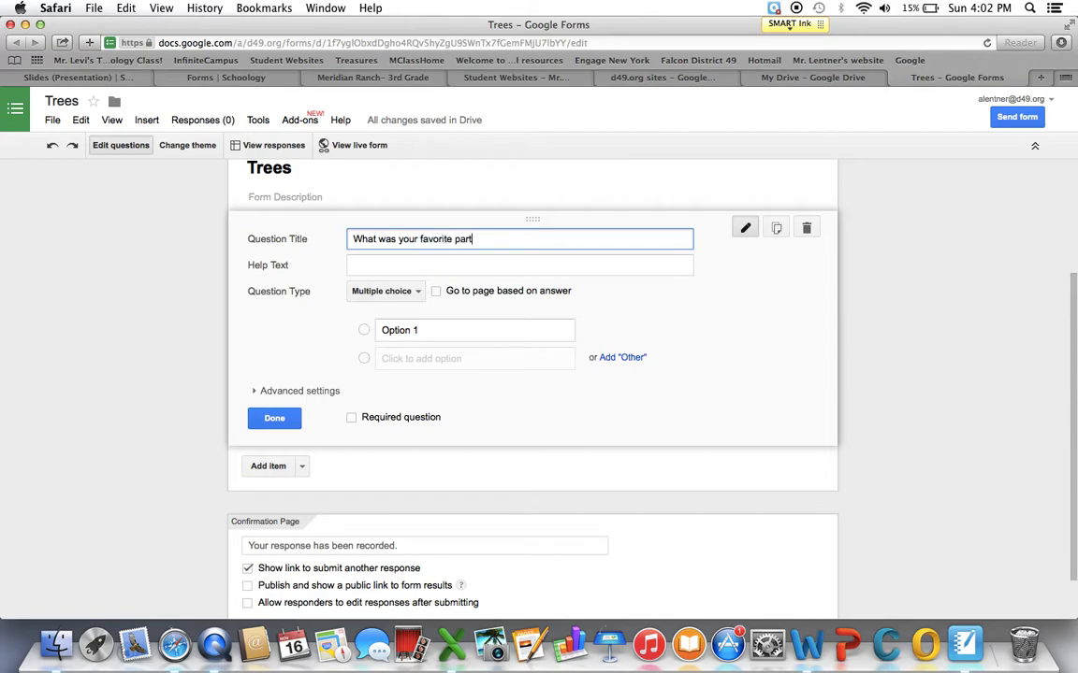
{"action": "type", "text": " of our tree unit?"}
Step: Keep the question type as Multiple choice and give the question four answer options
{"action": "left_click", "coordinate": [403, 294]}
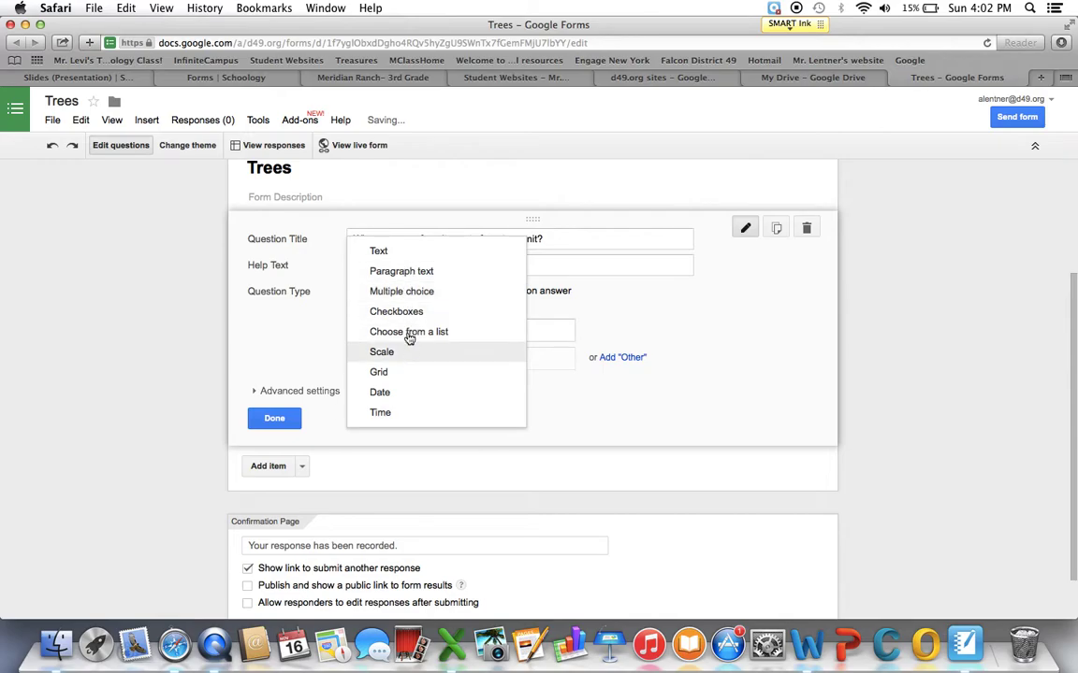
{"action": "left_click", "coordinate": [416, 299]}
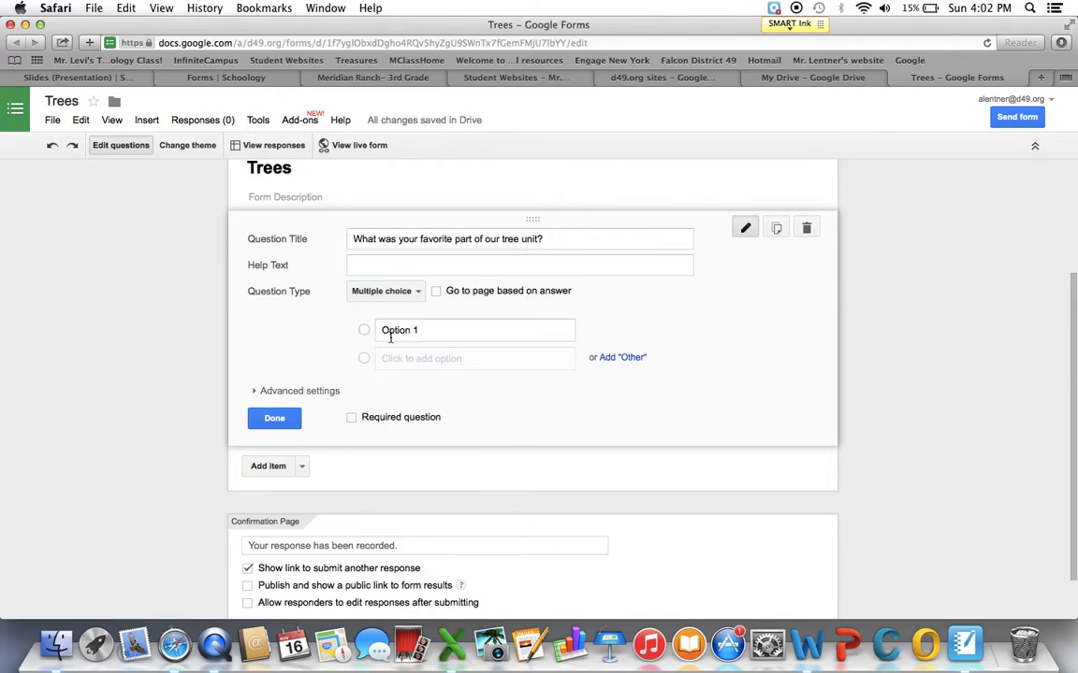
{"action": "left_click", "coordinate": [396, 364]}
{"action": "left_click", "coordinate": [400, 385]}
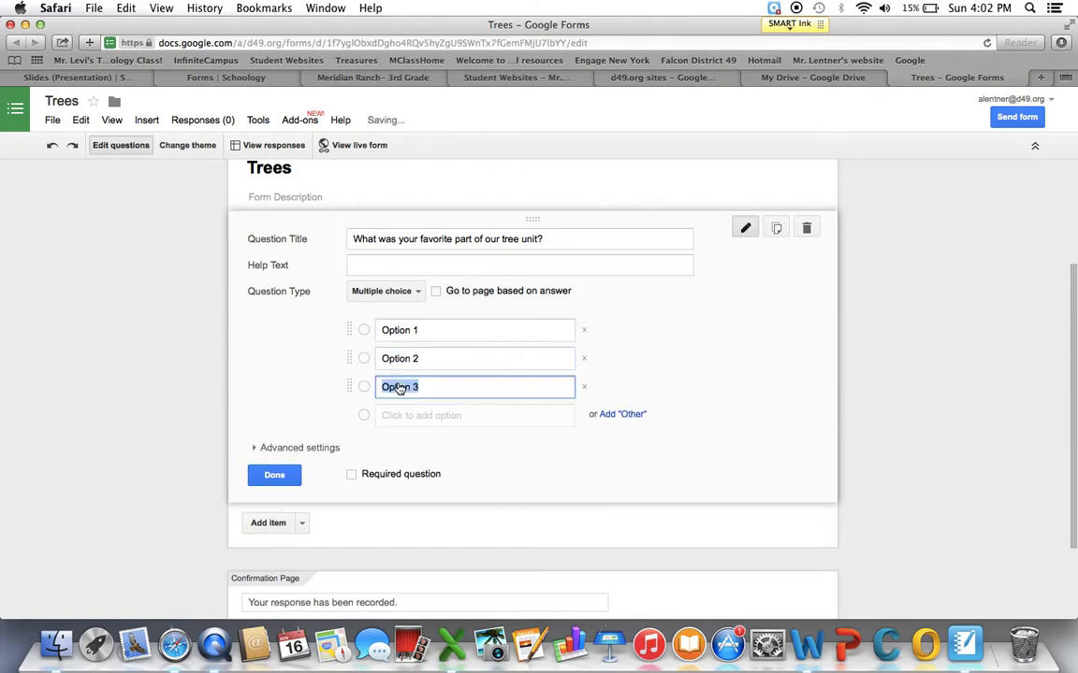
{"action": "left_click", "coordinate": [400, 416]}
{"action": "left_click", "coordinate": [404, 446]}
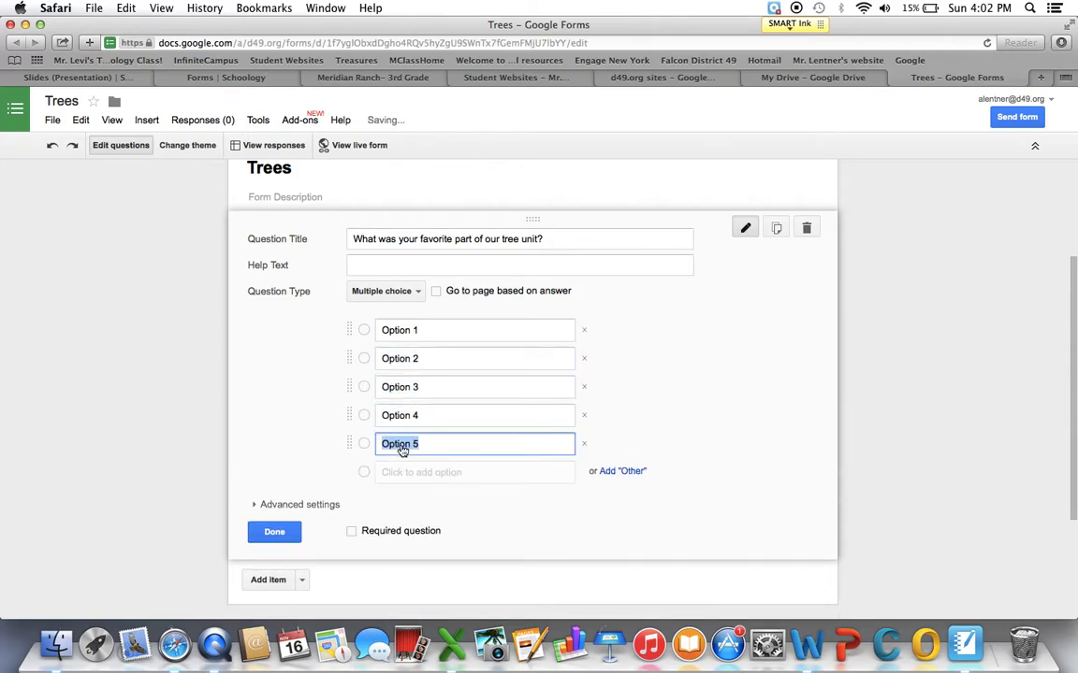
{"action": "left_click", "coordinate": [422, 473]}
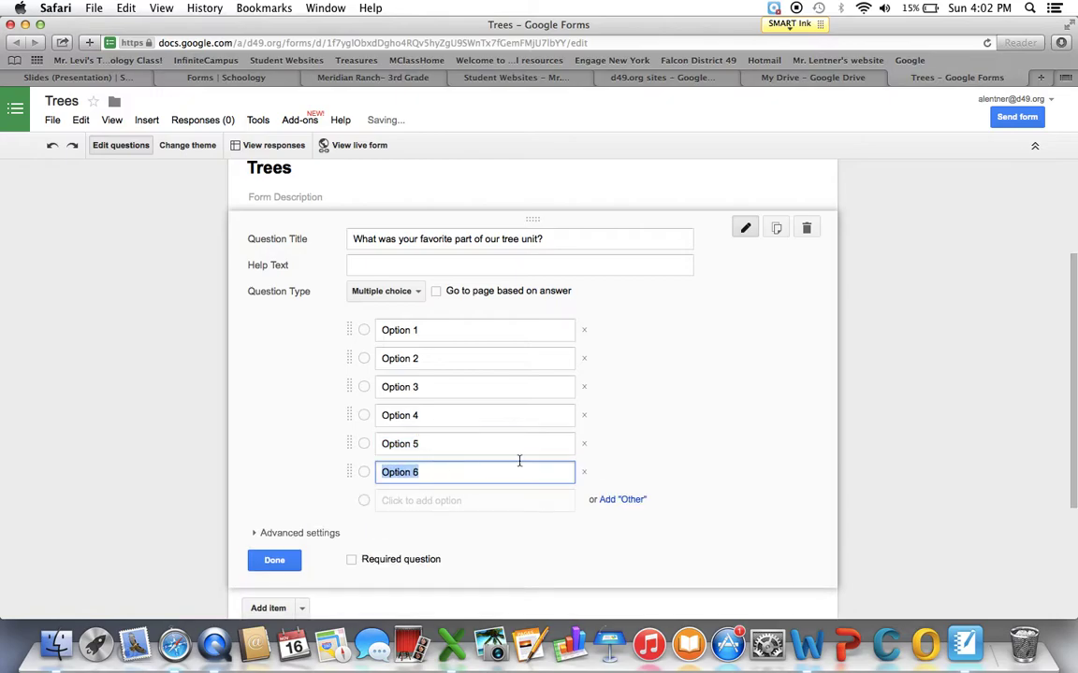
{"action": "left_click", "coordinate": [583, 474]}
{"action": "left_click", "coordinate": [584, 443]}
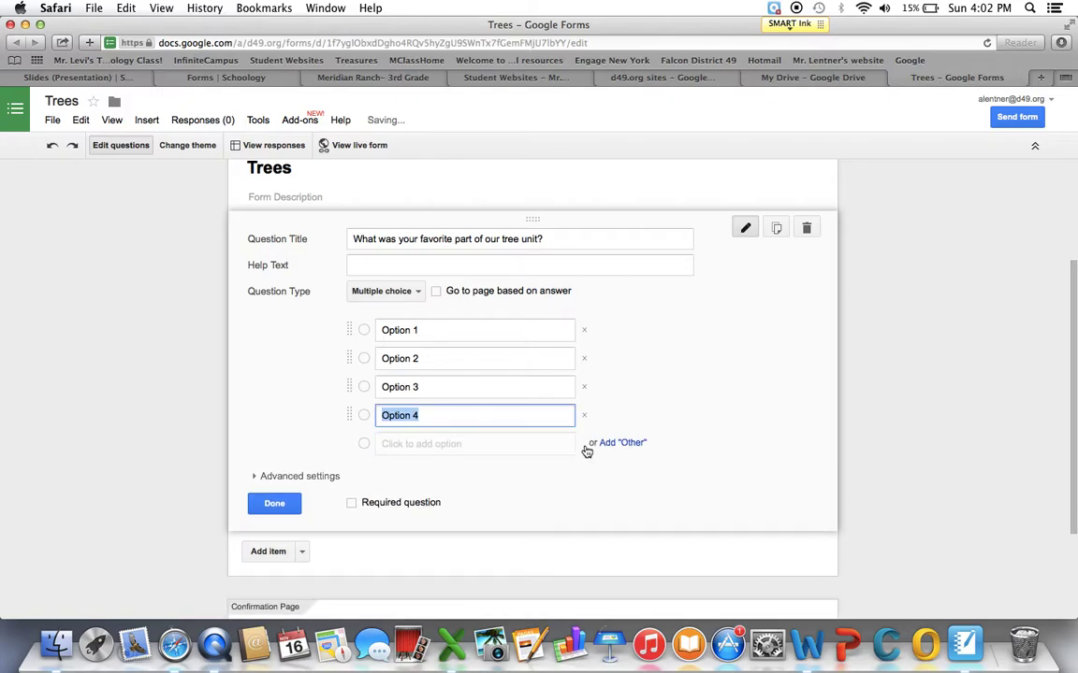
Step: Name the four answer options Art Project, Research, Video and Report
{"action": "left_click", "coordinate": [471, 330]}
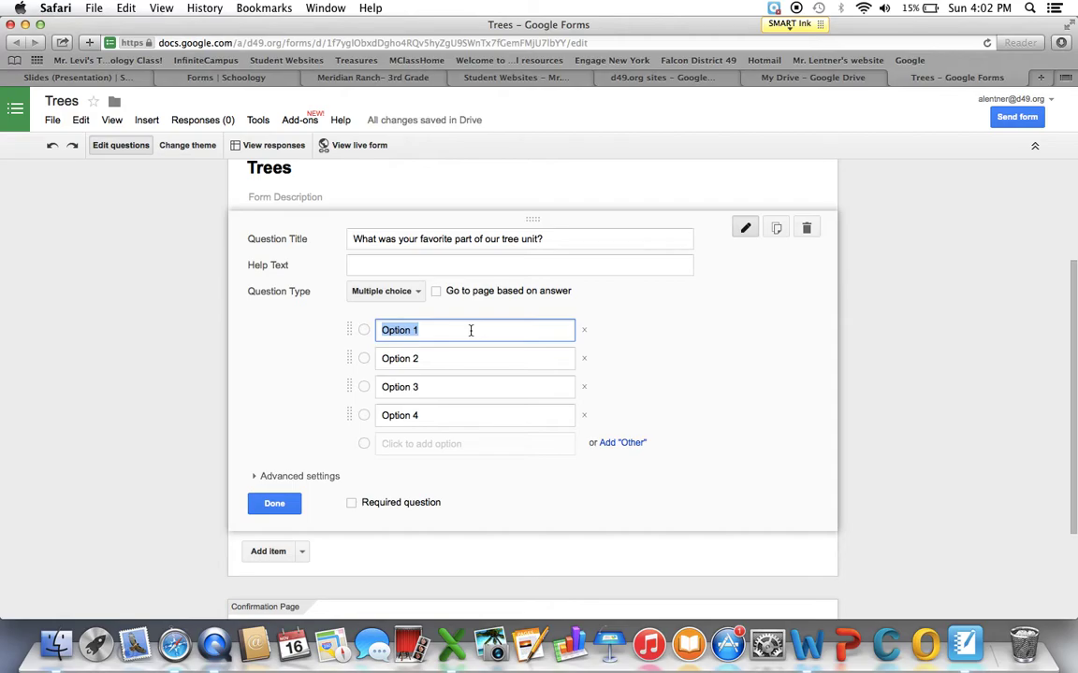
{"action": "type", "text": "Art Project"}
{"action": "key", "text": "Tab"}
{"action": "type", "text": "Research"}
{"action": "left_click", "coordinate": [463, 384]}
{"action": "type", "text": "Video"}
{"action": "key", "text": "Tab"}
{"action": "left_click", "coordinate": [437, 415]}
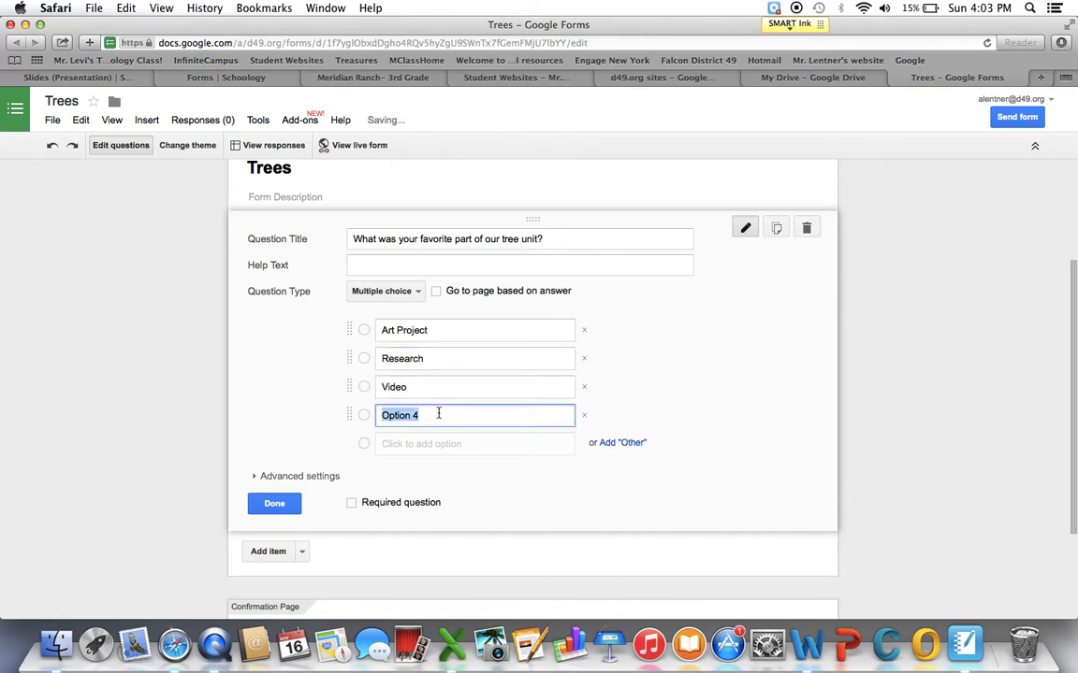
{"action": "type", "text": "Report"}
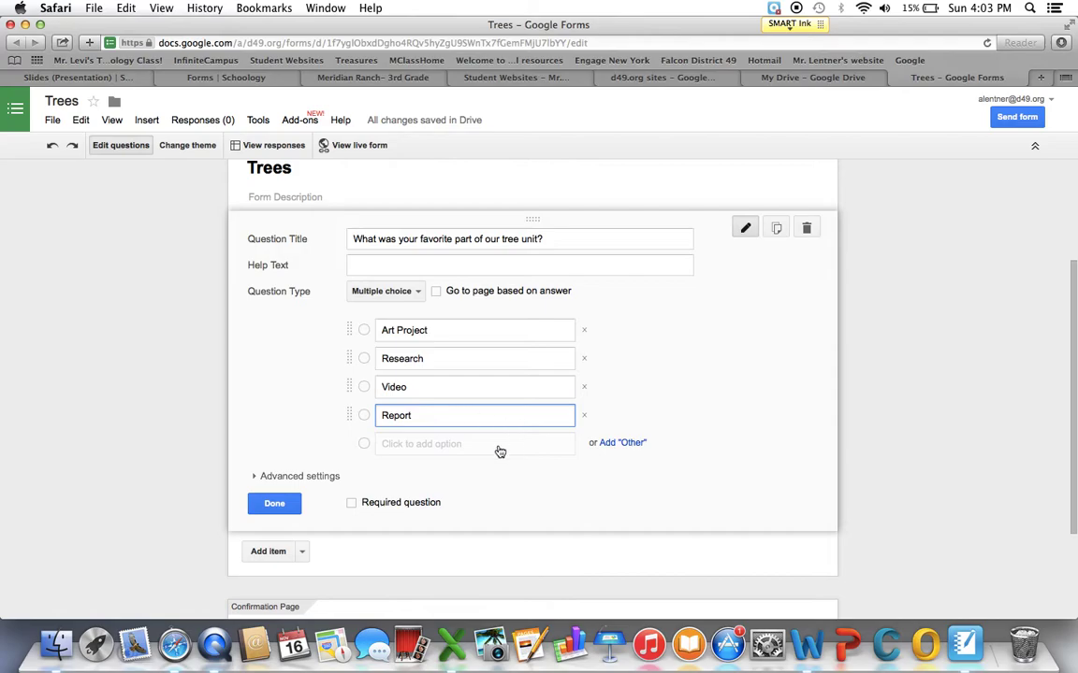
Step: Try the "Go to page based on answer" setting on the favorite-part question and switch it back off
{"action": "left_click", "coordinate": [385, 266]}
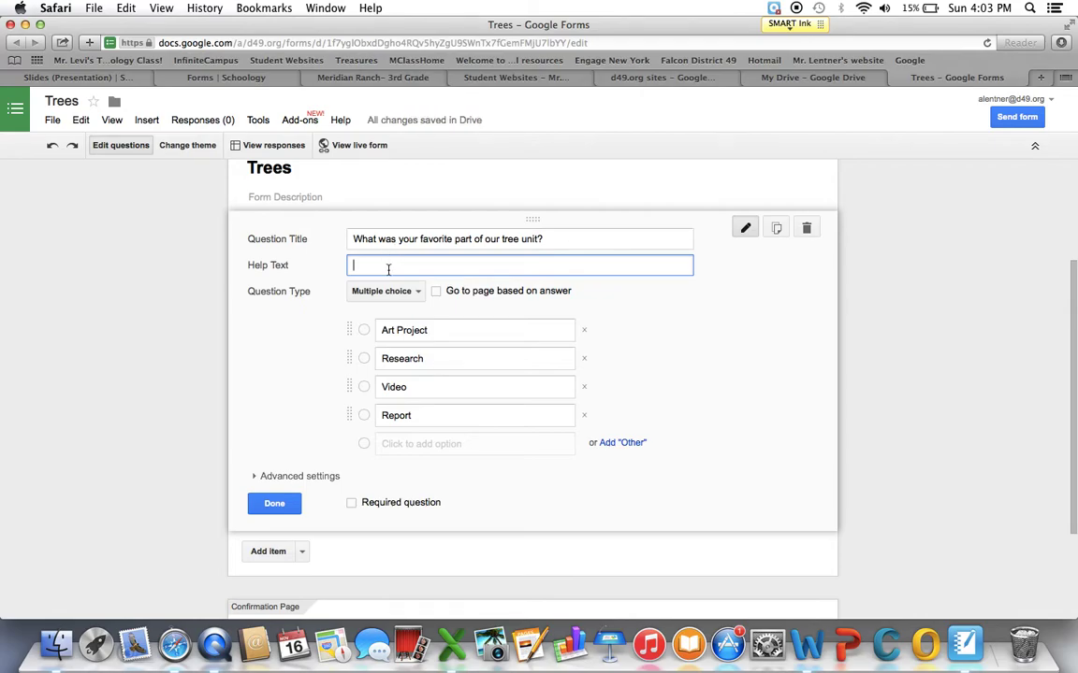
{"action": "left_click", "coordinate": [436, 292]}
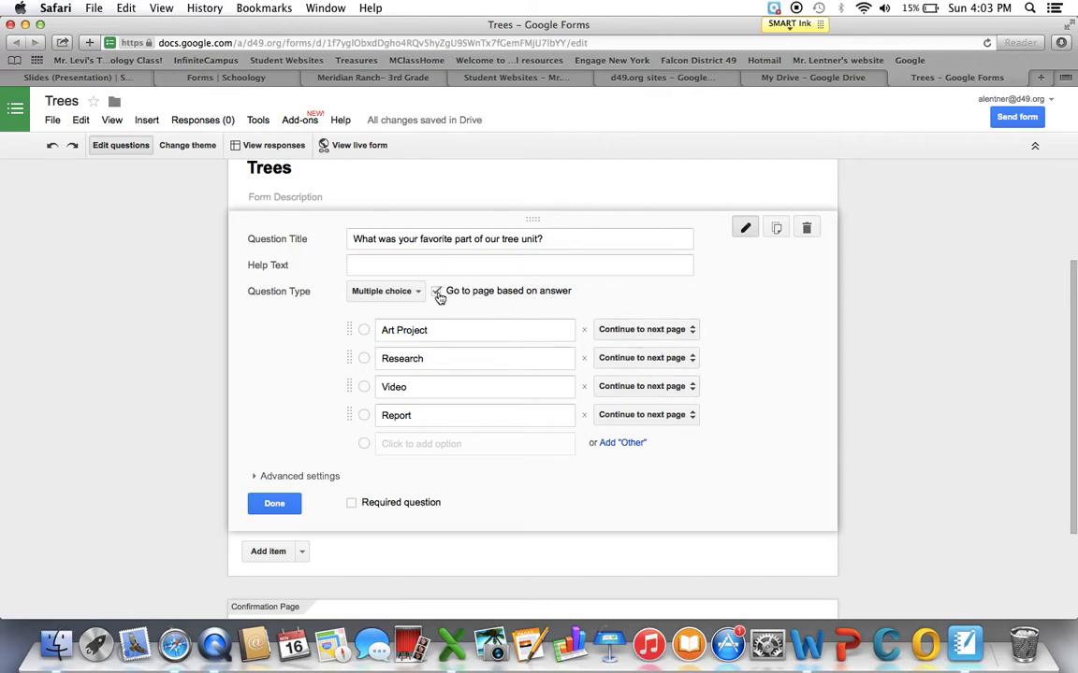
{"action": "left_click", "coordinate": [437, 292]}
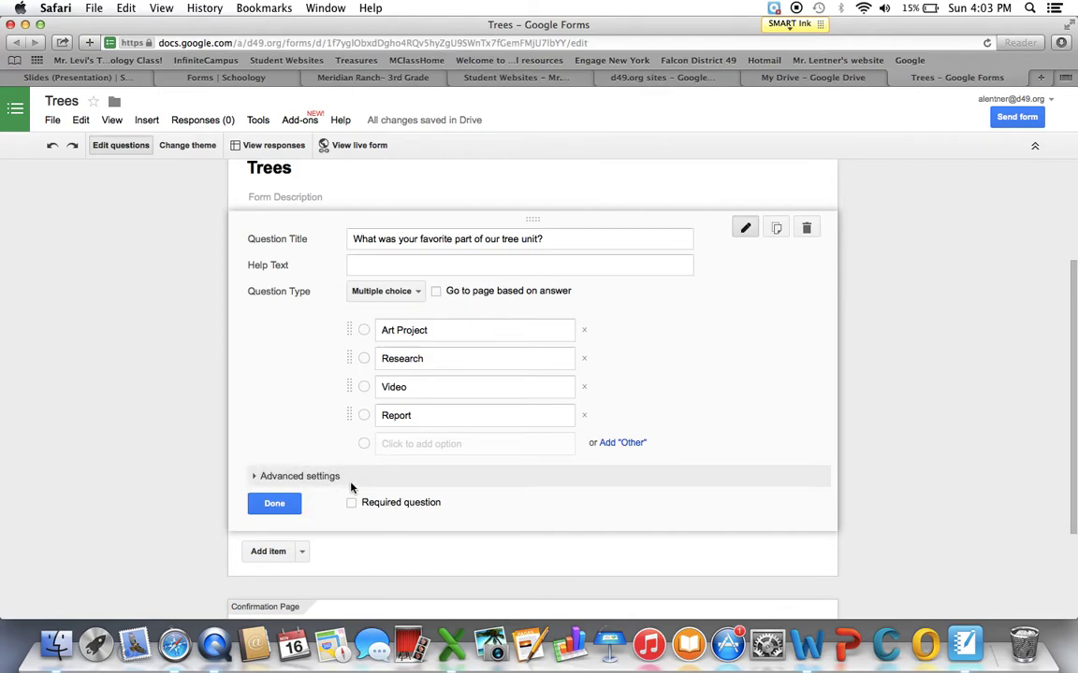
Step: Finish editing the favorite-part question, preview the live form and close the preview
{"action": "left_click", "coordinate": [276, 504]}
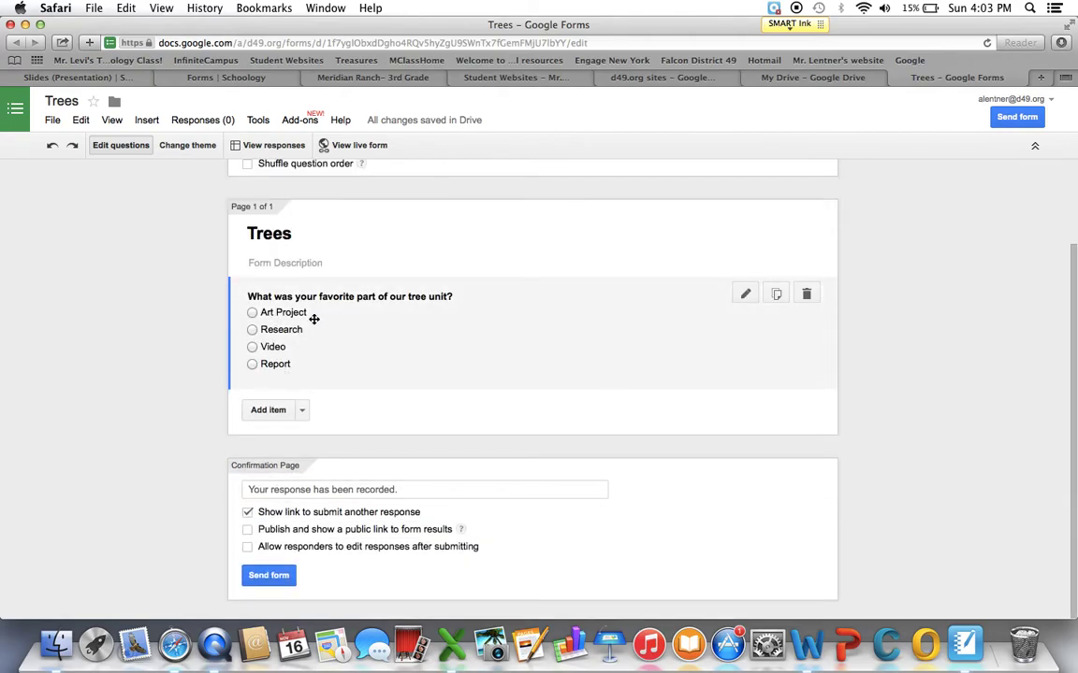
{"action": "left_click", "coordinate": [345, 149]}
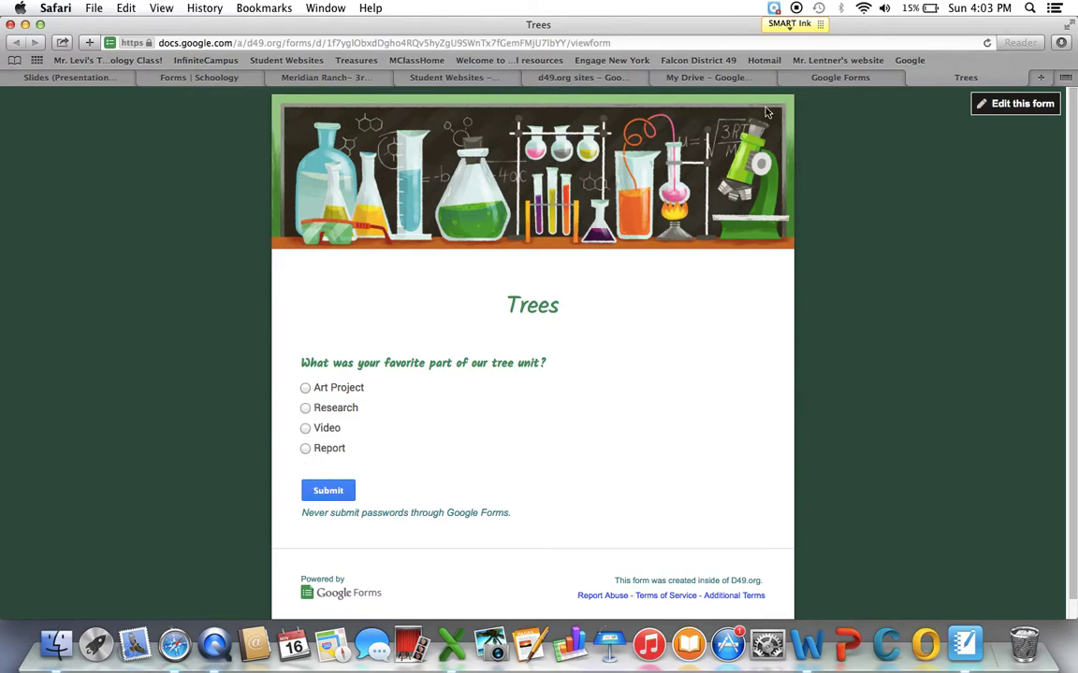
{"action": "left_click", "coordinate": [914, 78]}
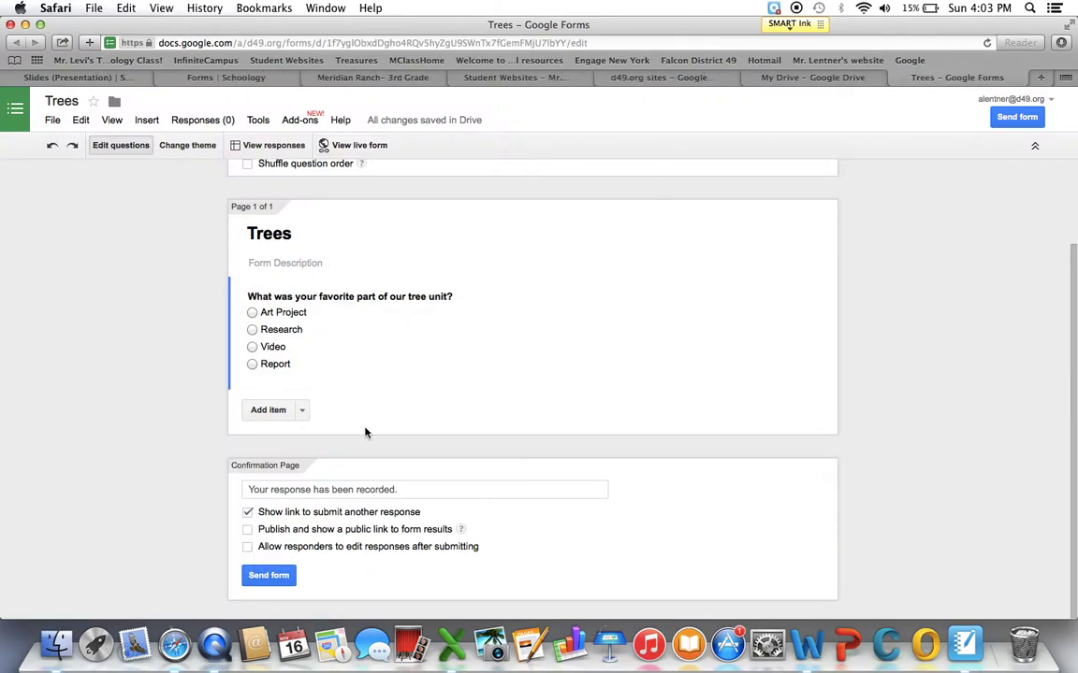
Step: Add a second question titled "What would you like to study next?" below the favorite-part question
{"action": "left_click", "coordinate": [267, 410]}
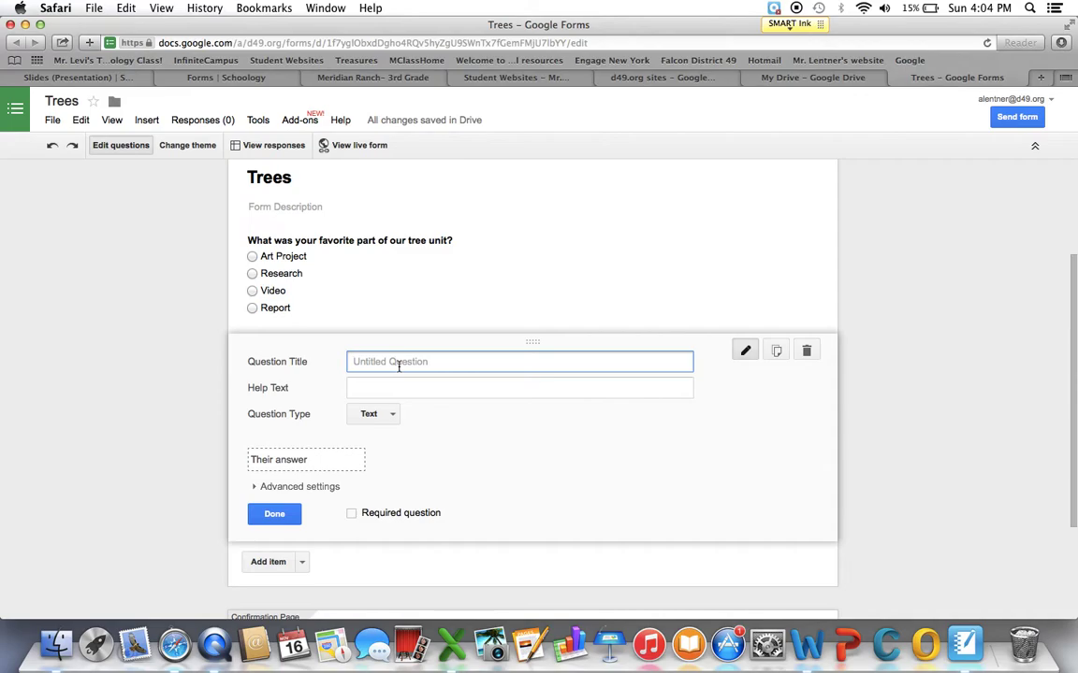
{"action": "type", "text": "What would you like to stud"}
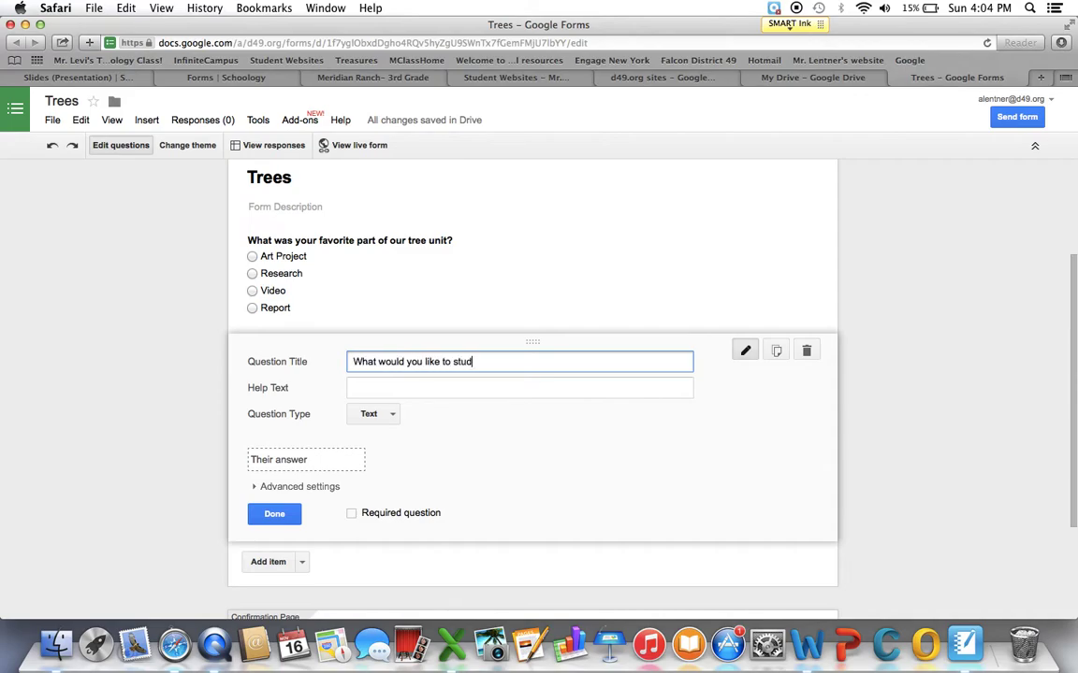
{"action": "type", "text": "y next?"}
Step: Try Paragraph text as the study-next question's type, set it back to Text and finish the question
{"action": "left_click", "coordinate": [378, 417]}
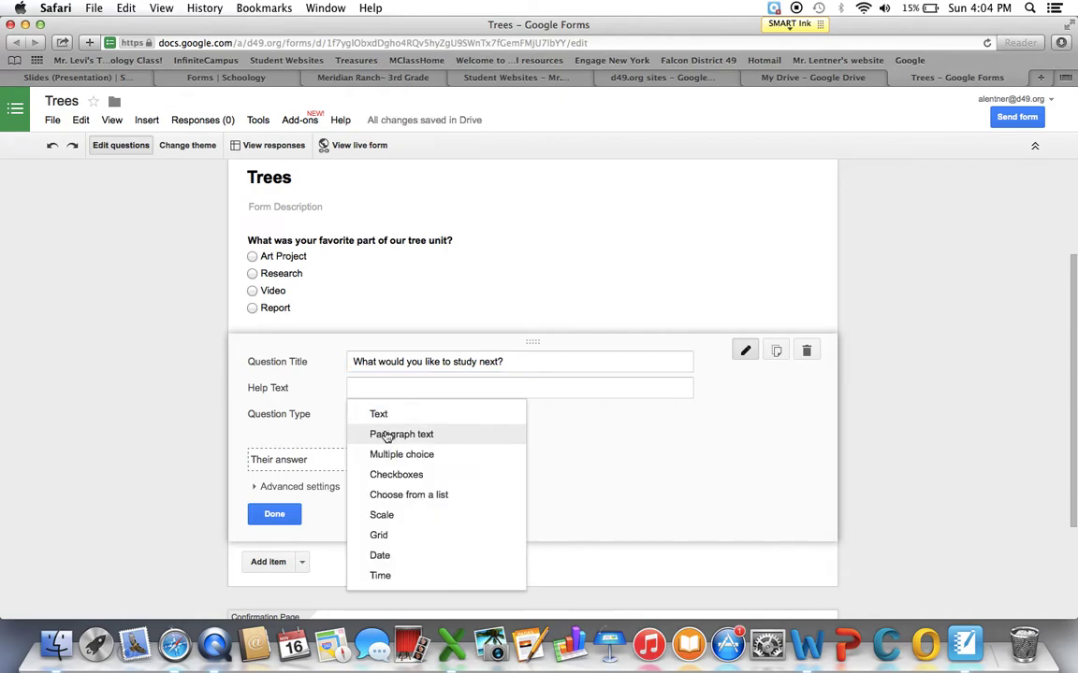
{"action": "left_click", "coordinate": [402, 434]}
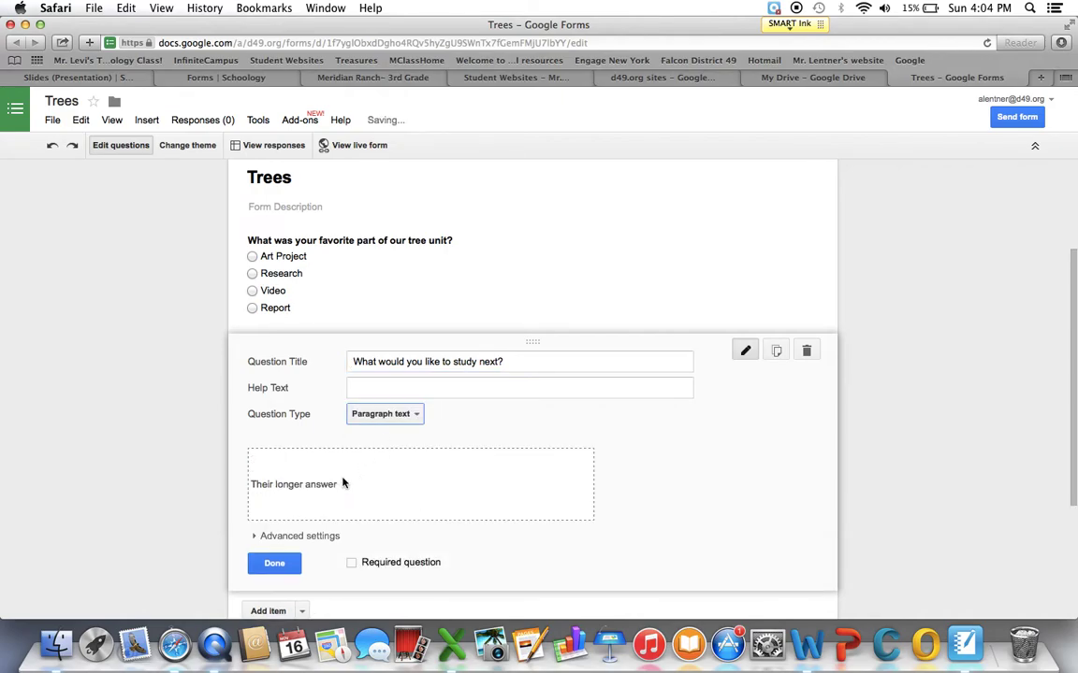
{"action": "left_click", "coordinate": [413, 415]}
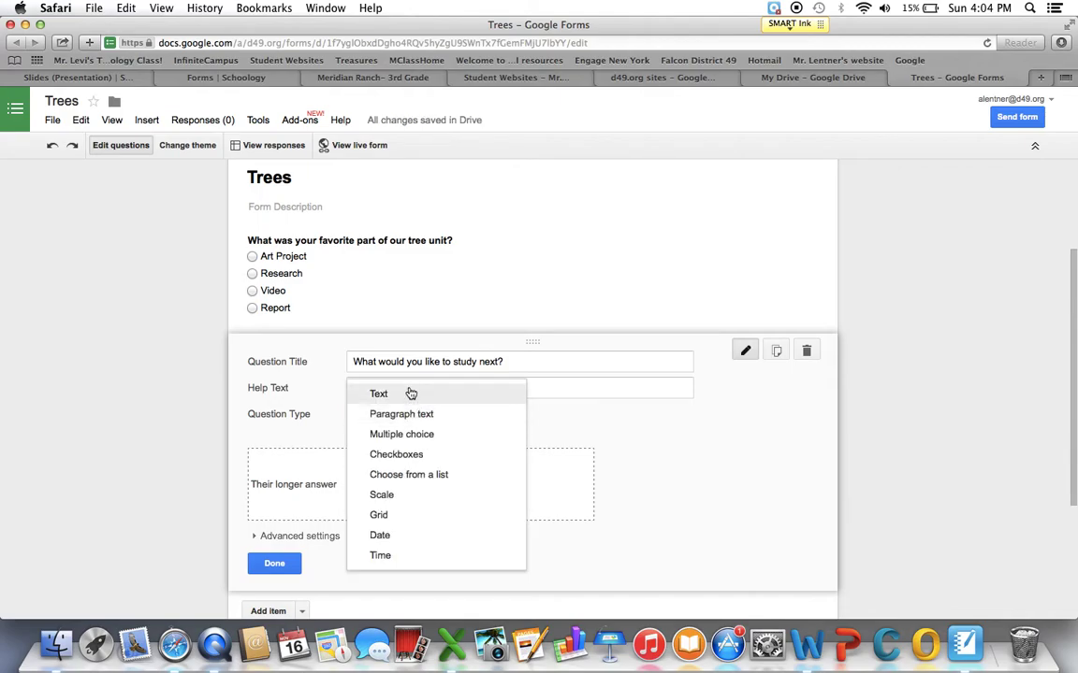
{"action": "left_click", "coordinate": [411, 394]}
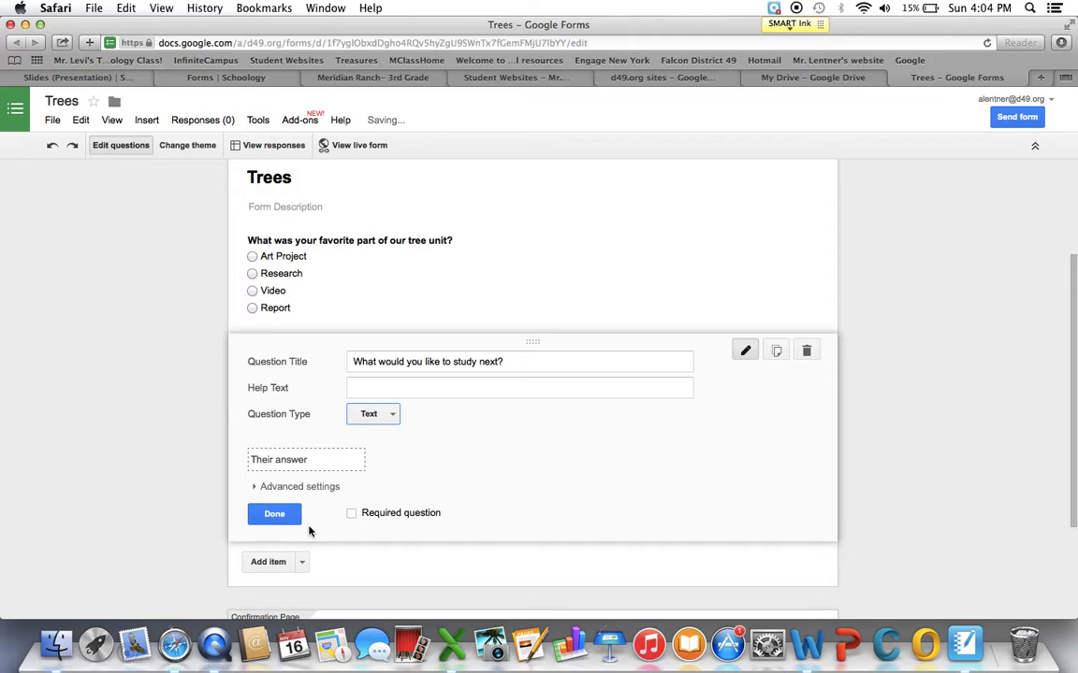
{"action": "left_click", "coordinate": [272, 513]}
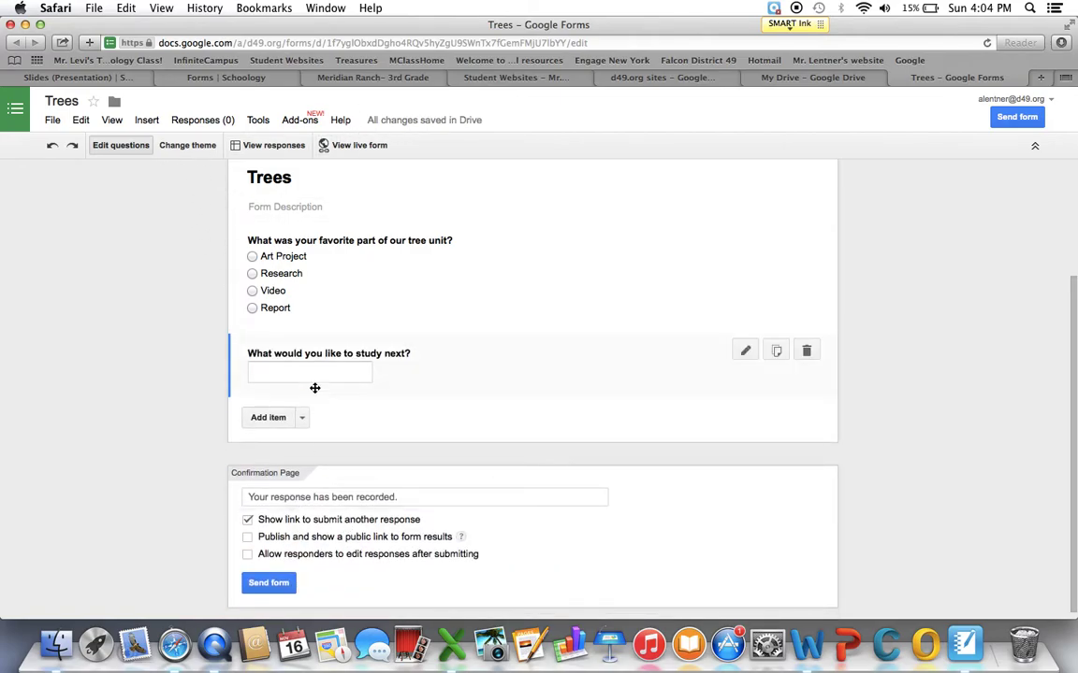
Step: Add a Text question titled "What is your name?" below the study-next question and finish it
{"action": "left_click", "coordinate": [273, 419]}
{"action": "type", "text": "What"}
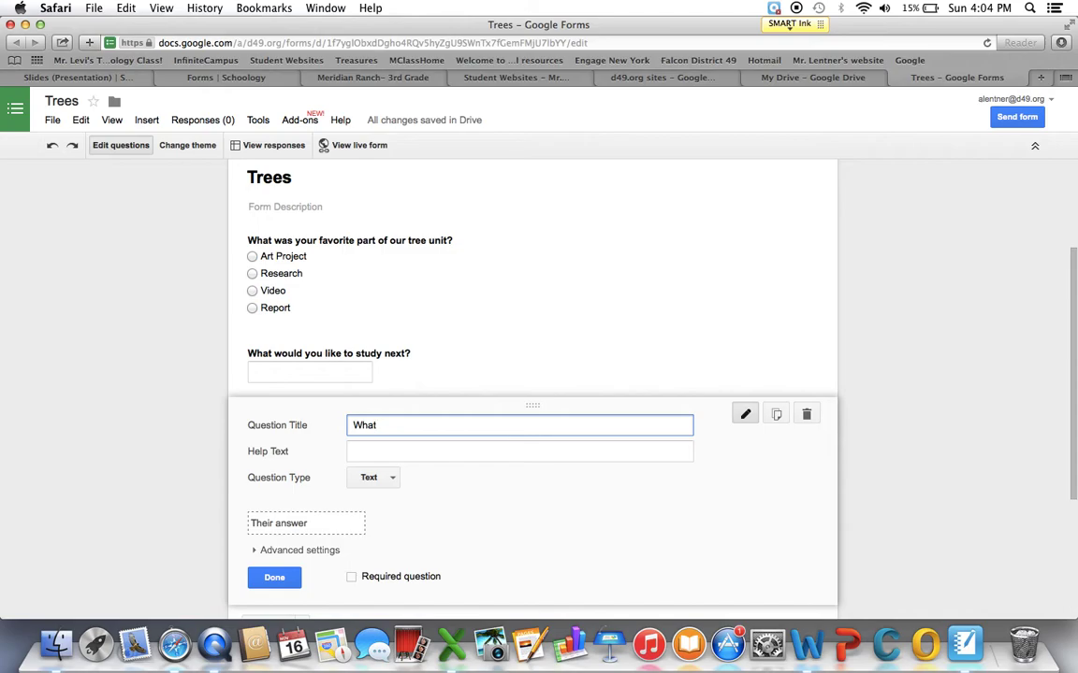
{"action": "type", "text": "is your name?"}
{"action": "left_click", "coordinate": [281, 578]}
Step: Move the "What is your name?" question above the other questions so it comes first in the form
{"action": "left_click_drag", "start_coordinate": [531, 416], "coordinate": [529, 251]}
{"action": "scroll", "coordinate": [529, 252], "scroll_direction": "up", "scroll_amount": 3}
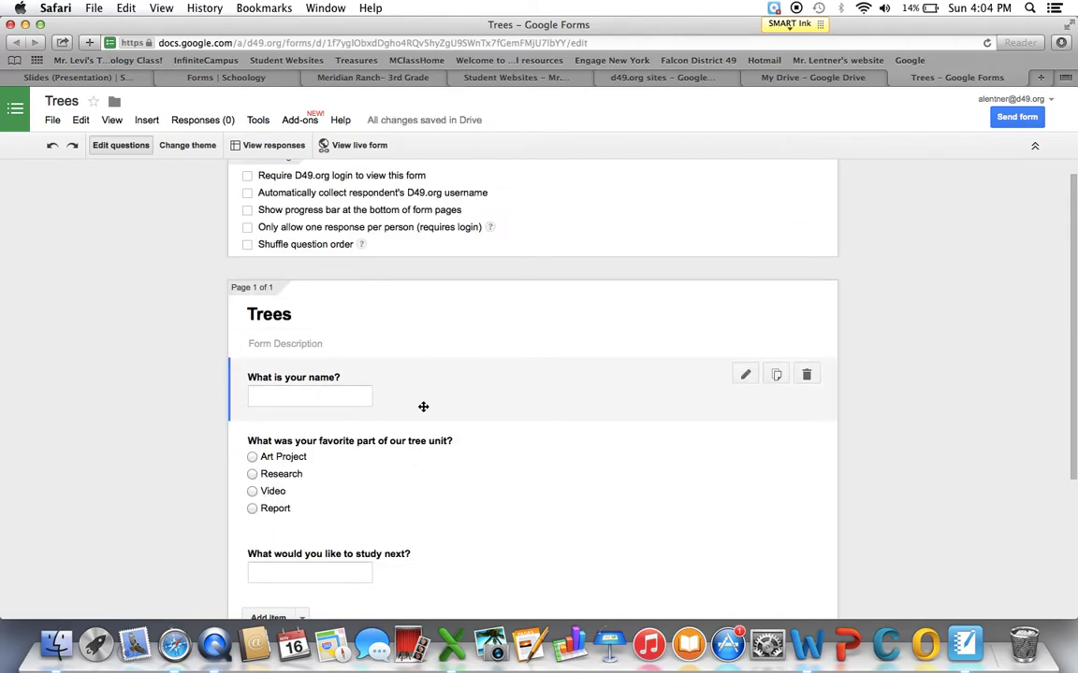
{"action": "scroll", "coordinate": [423, 407], "scroll_direction": "down", "scroll_amount": 2}
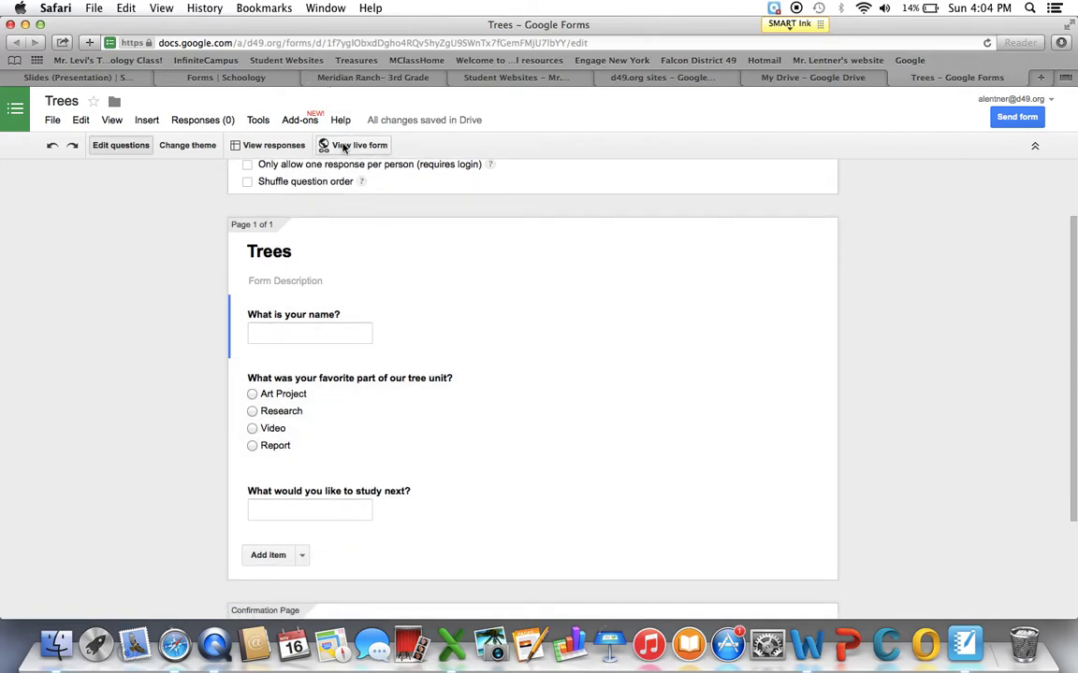
Step: Preview the live form with its three questions and close the preview to return to editing
{"action": "left_click", "coordinate": [344, 148]}
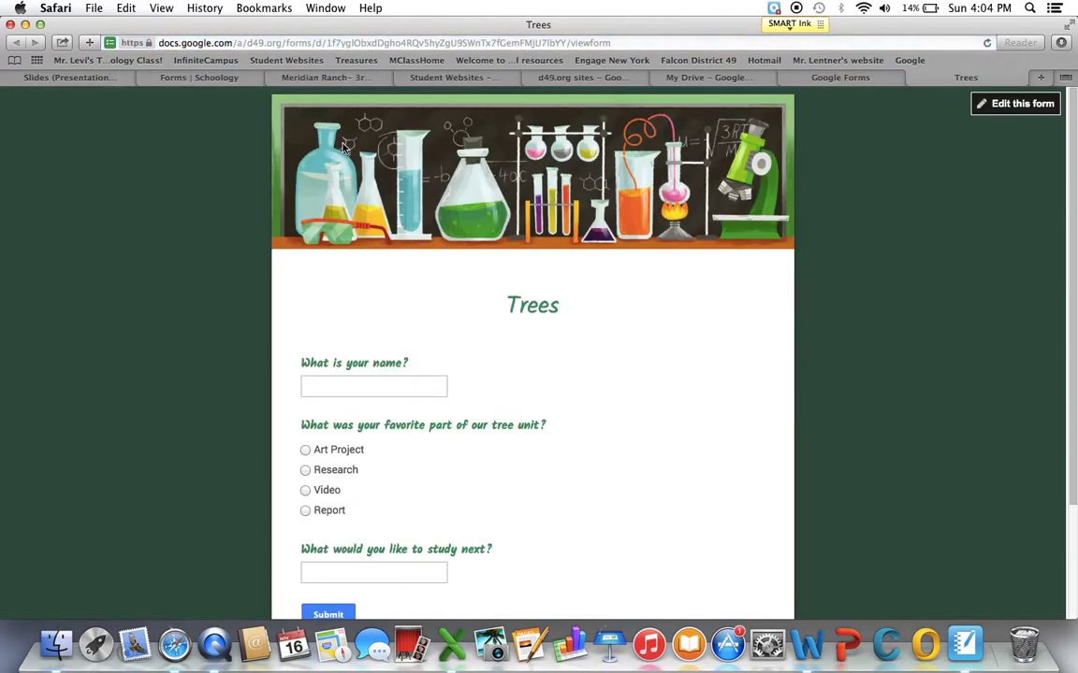
{"action": "scroll", "coordinate": [363, 411], "scroll_direction": "down", "scroll_amount": 2}
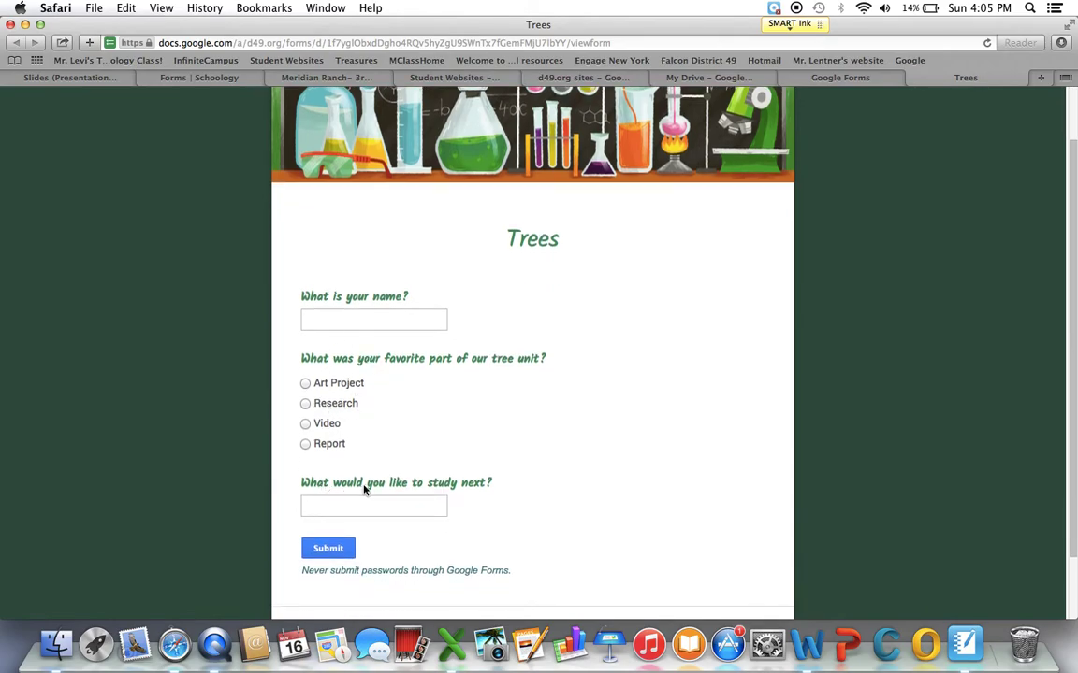
{"action": "scroll", "coordinate": [407, 318], "scroll_direction": "up", "scroll_amount": 2}
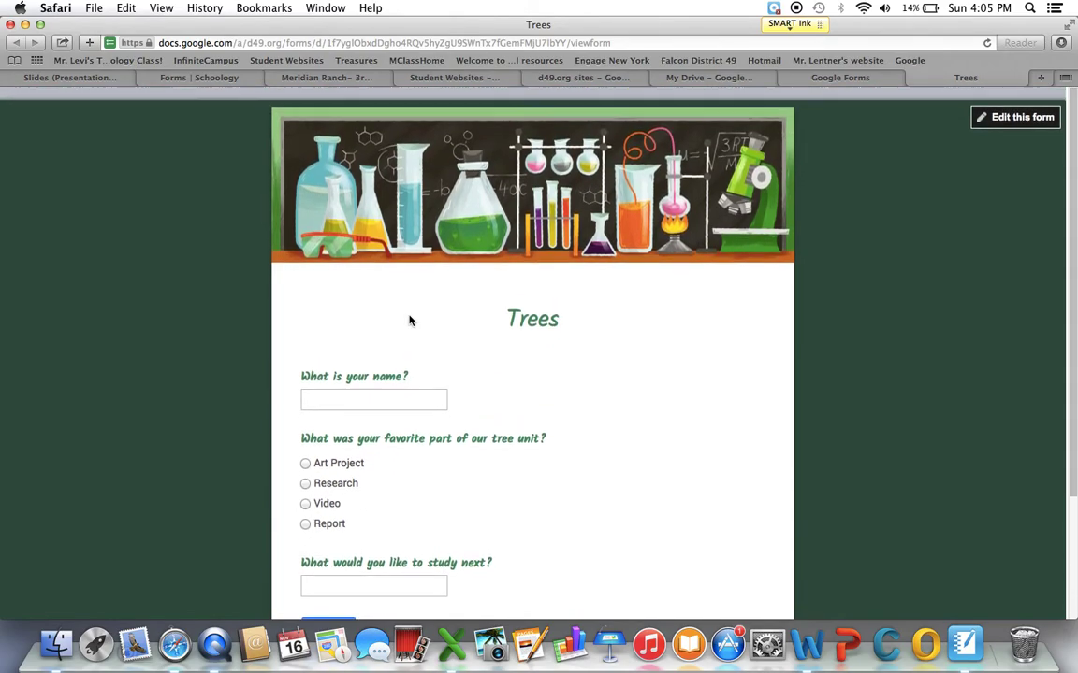
{"action": "left_click", "coordinate": [912, 77]}
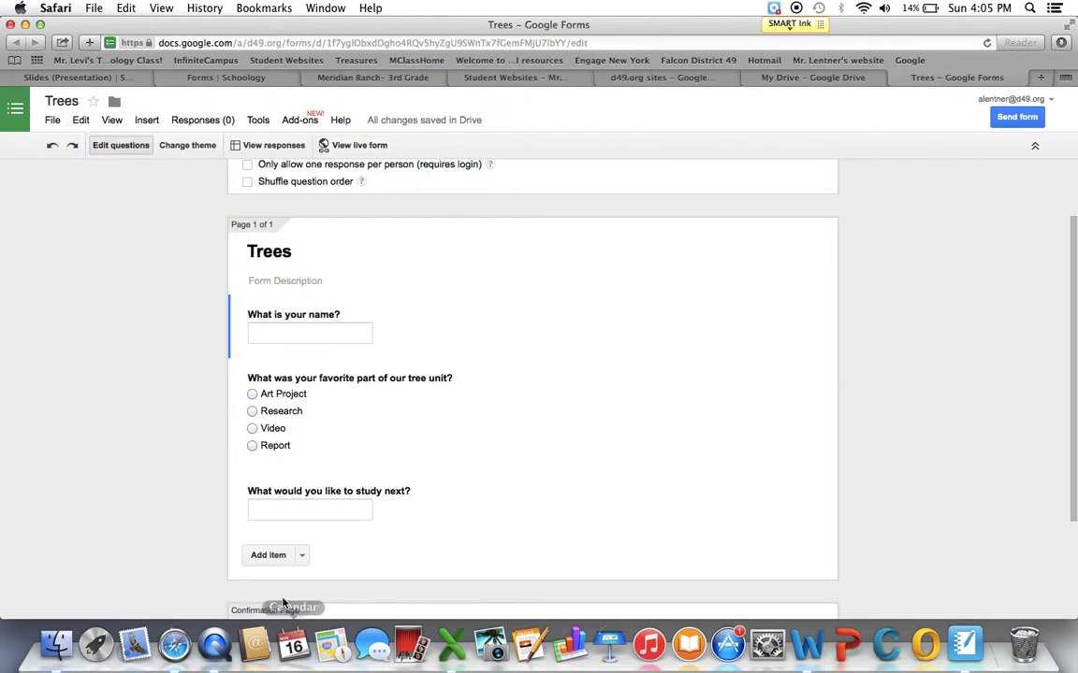
Step: Add another untitled question at the end of the form and review the available question types
{"action": "left_click", "coordinate": [281, 555]}
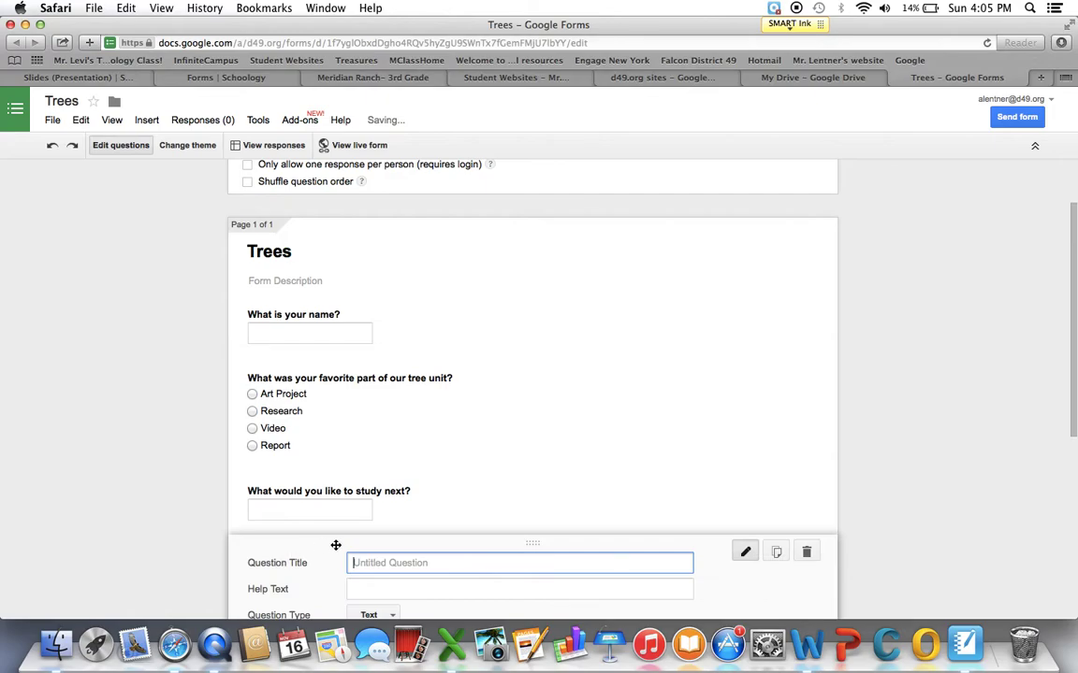
{"action": "scroll", "coordinate": [337, 546], "scroll_direction": "down", "scroll_amount": 2}
{"action": "left_click", "coordinate": [374, 520]}
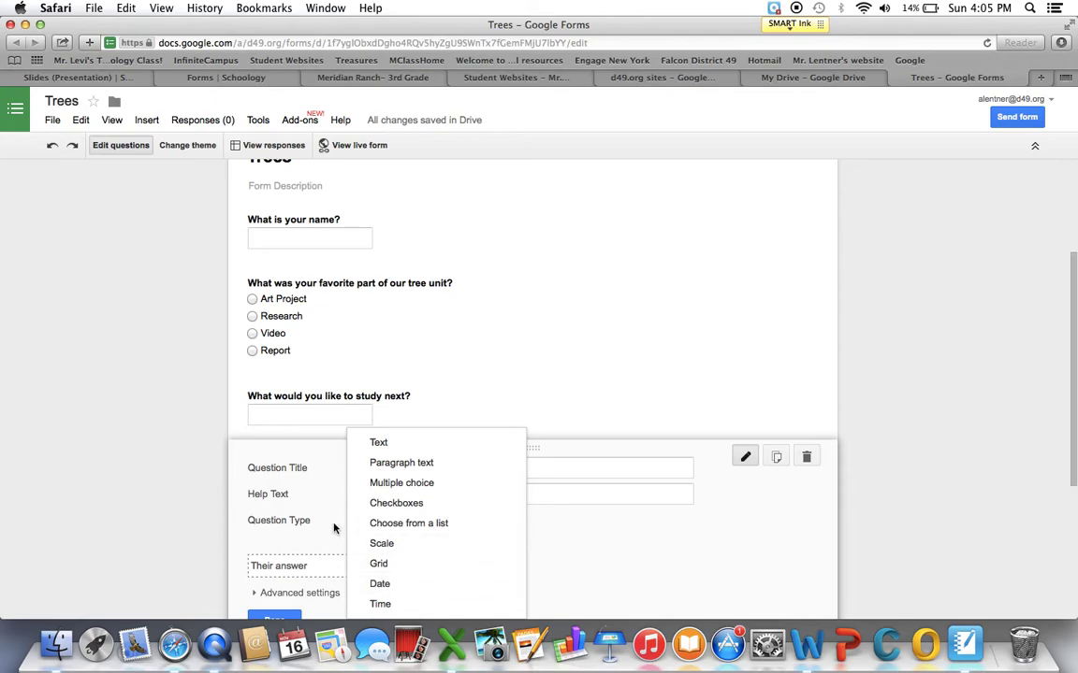
{"action": "scroll", "coordinate": [206, 491], "scroll_direction": "down", "scroll_amount": 2}
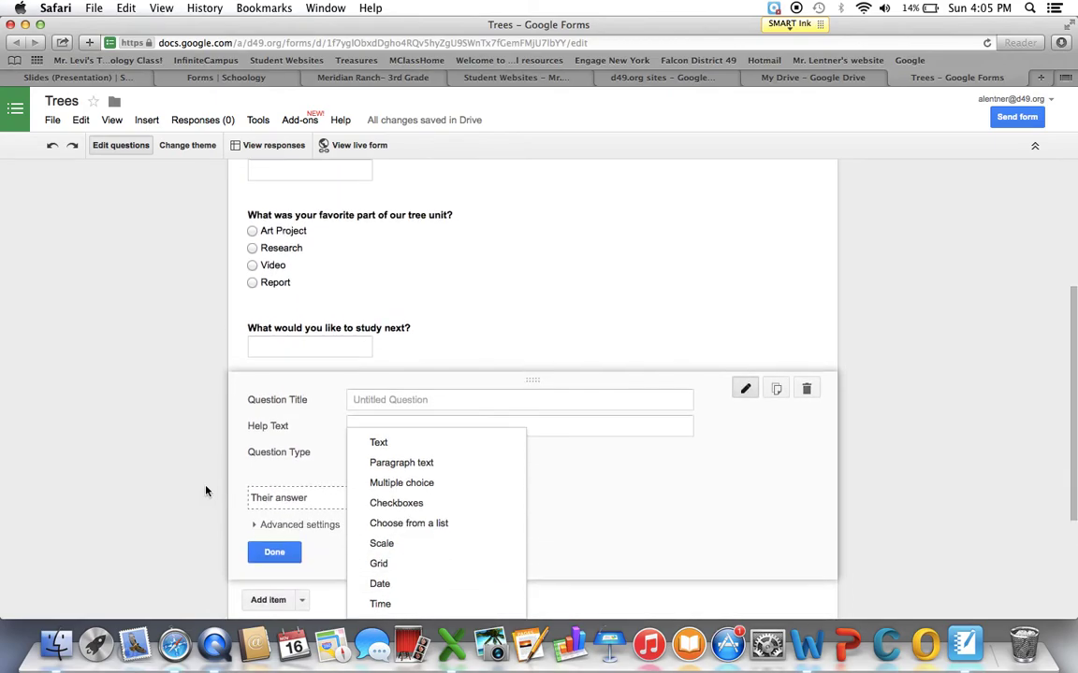
{"action": "scroll", "coordinate": [207, 491], "scroll_direction": "up", "scroll_amount": 7}
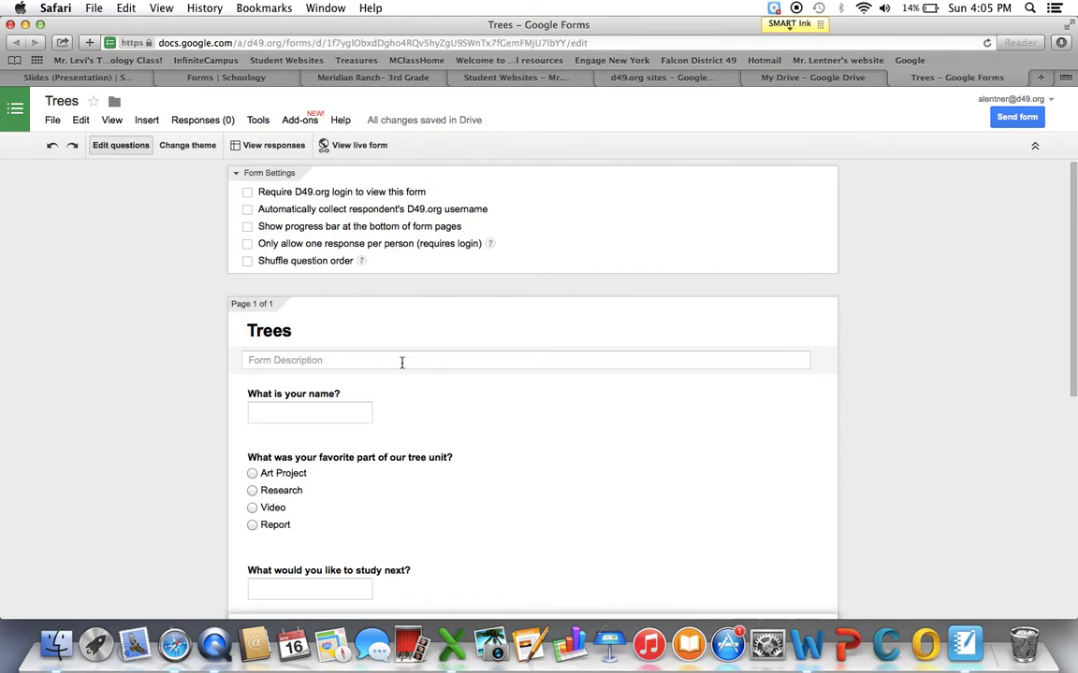
Step: Open the form's responses spreadsheet and widen columns B and C to fit their full question headings
{"action": "left_click", "coordinate": [265, 152]}
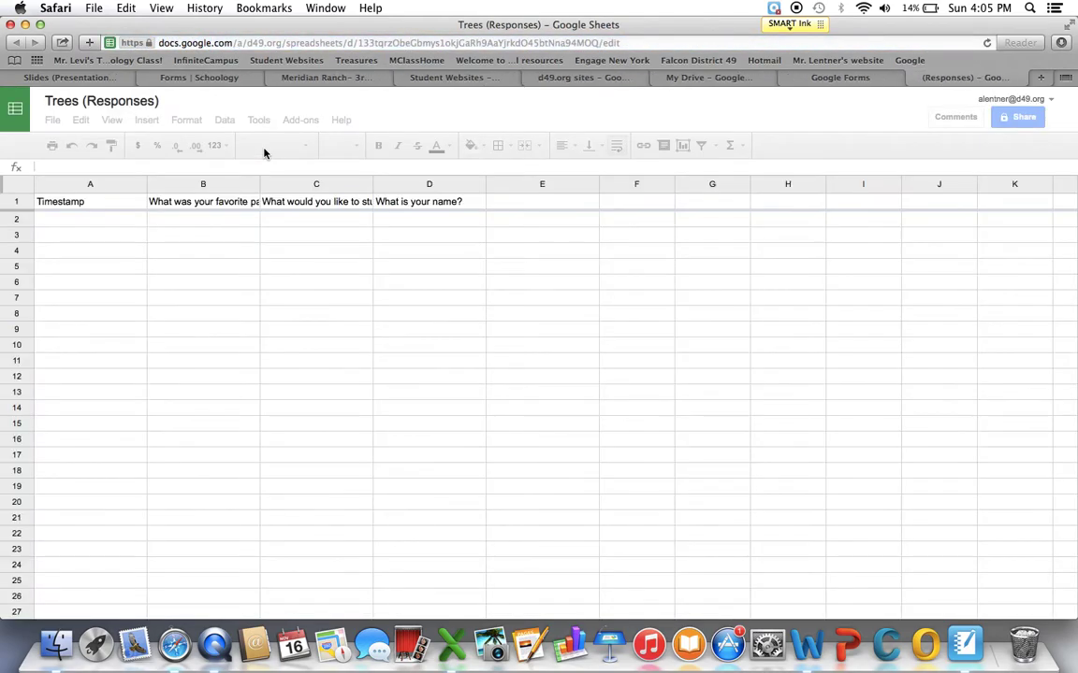
{"action": "left_click", "coordinate": [130, 222]}
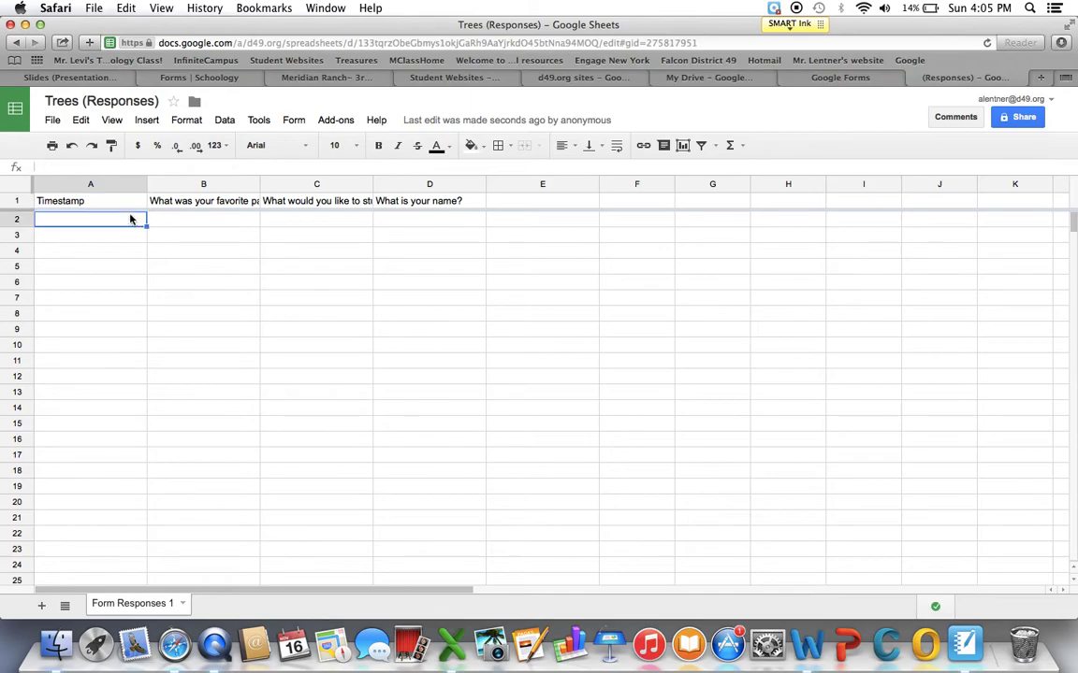
{"action": "left_click_drag", "start_coordinate": [261, 189], "coordinate": [342, 189]}
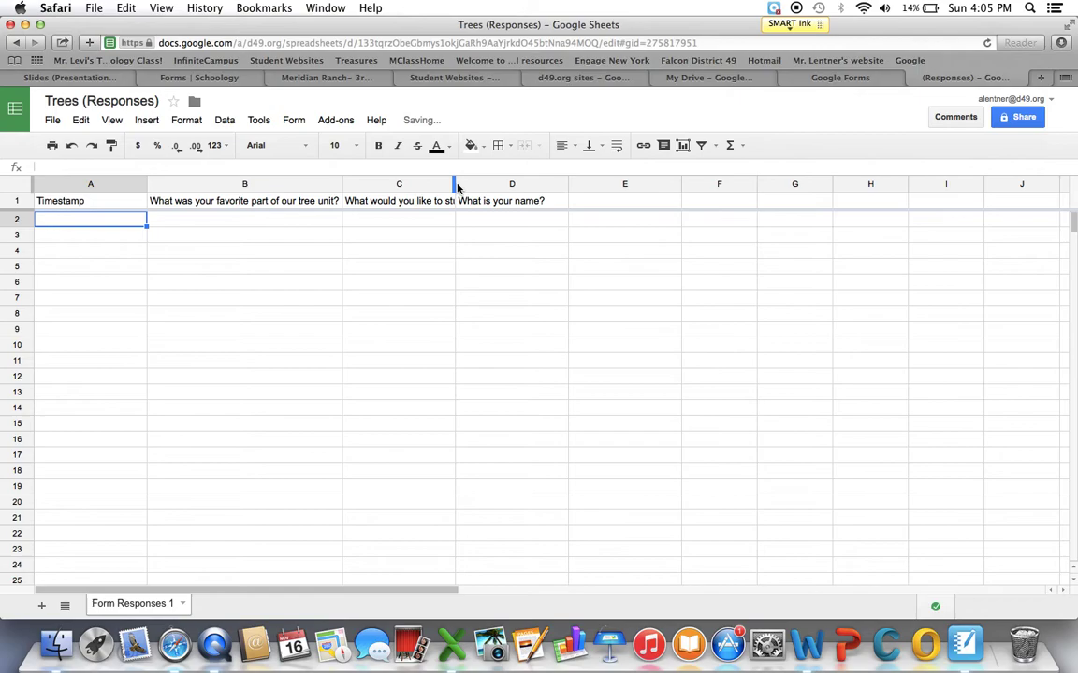
{"action": "left_click_drag", "start_coordinate": [456, 186], "coordinate": [513, 186]}
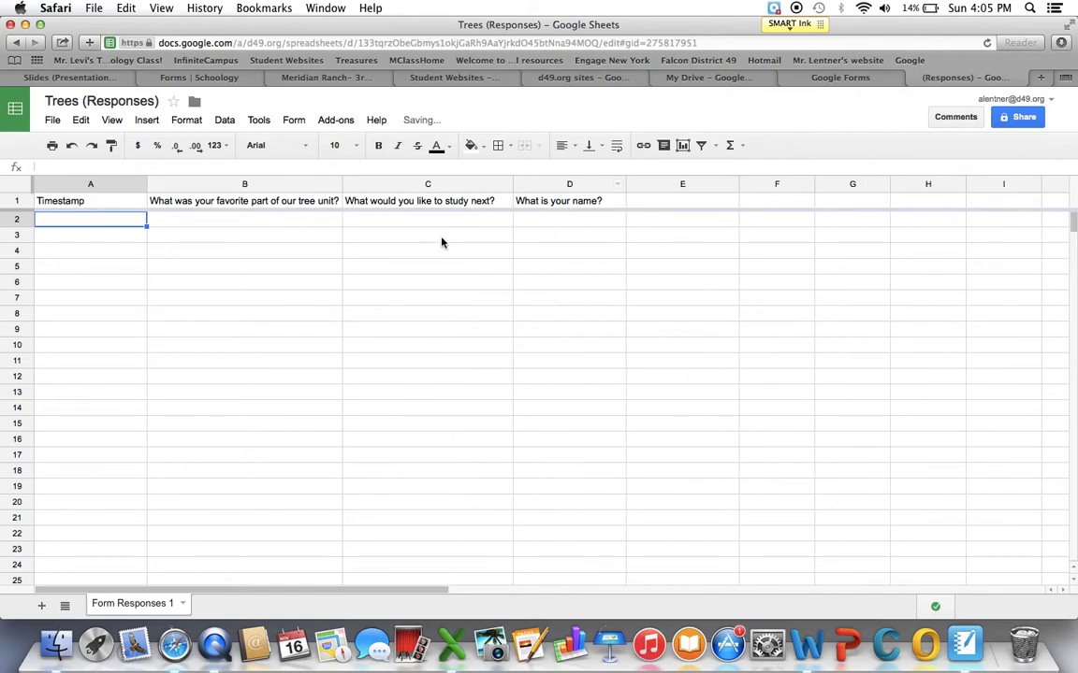
{"action": "left_click", "coordinate": [224, 219]}
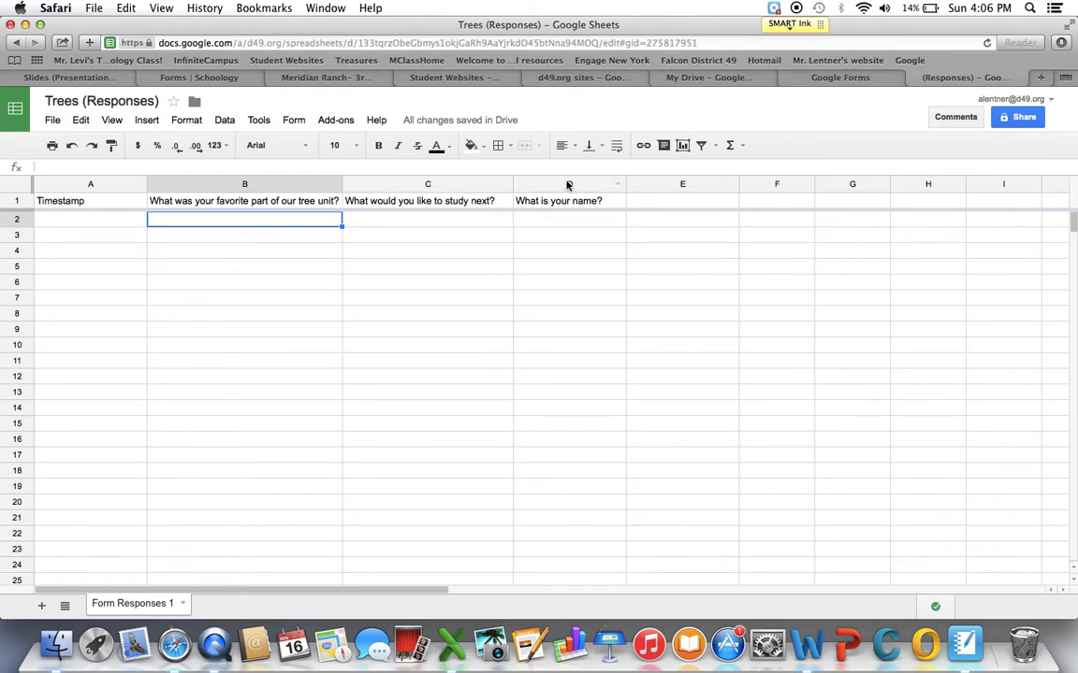
Step: Locate the Trees form and Trees (Responses) spreadsheet in My Drive and check the open copies of both
{"action": "left_click", "coordinate": [702, 78]}
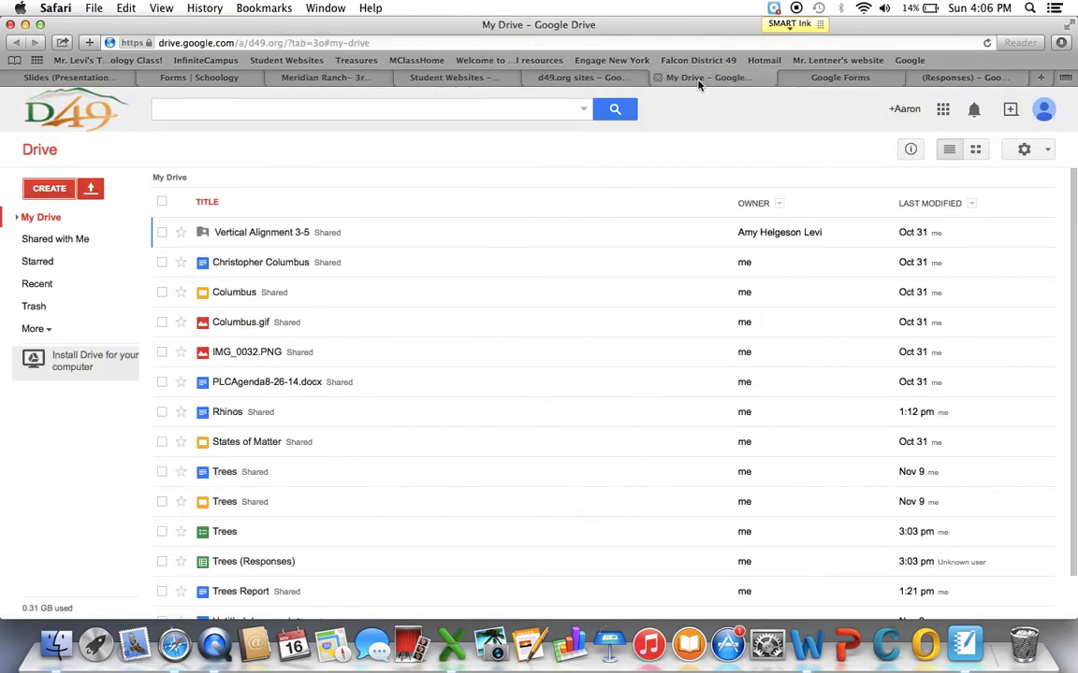
{"action": "scroll", "coordinate": [442, 440], "scroll_direction": "down", "scroll_amount": 2}
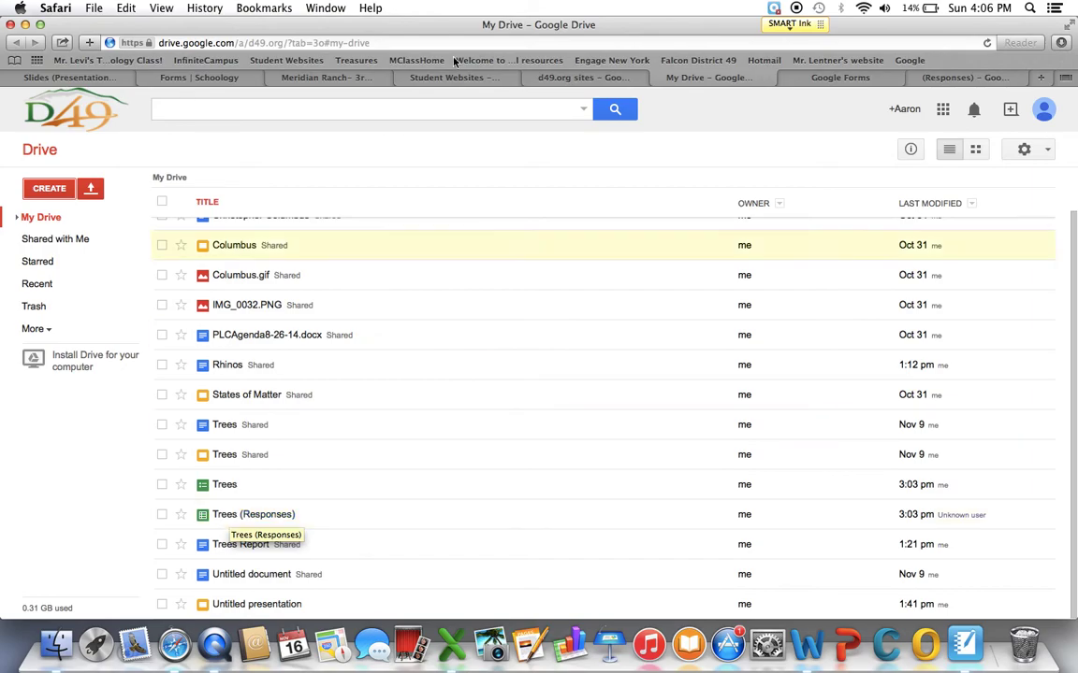
{"action": "left_click", "coordinate": [840, 78]}
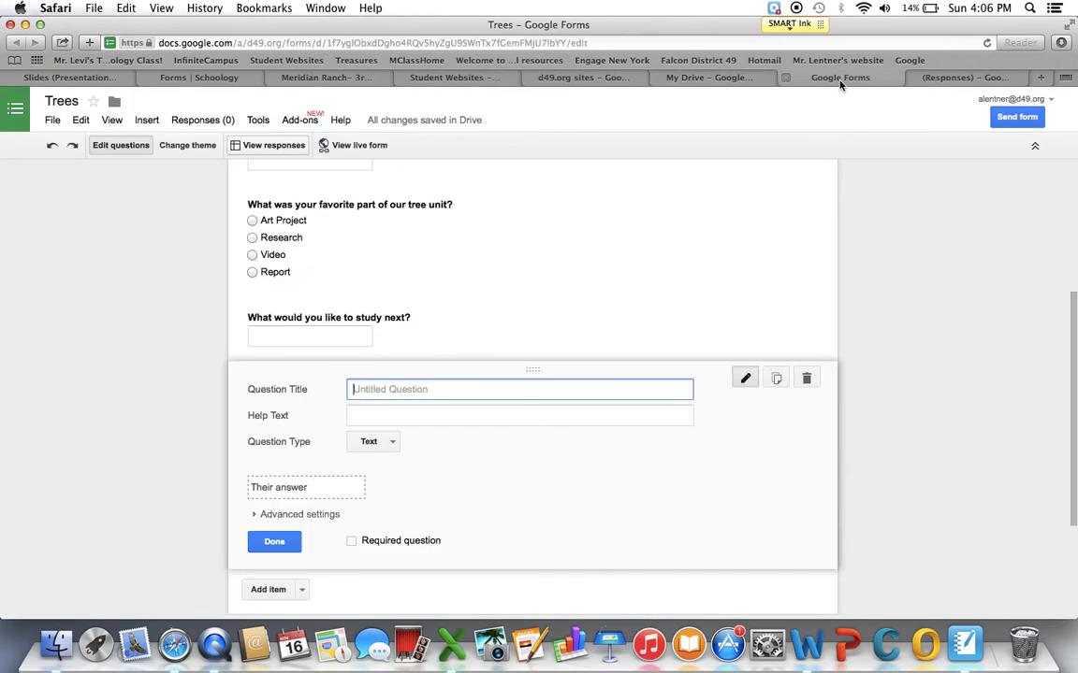
{"action": "left_click", "coordinate": [921, 79]}
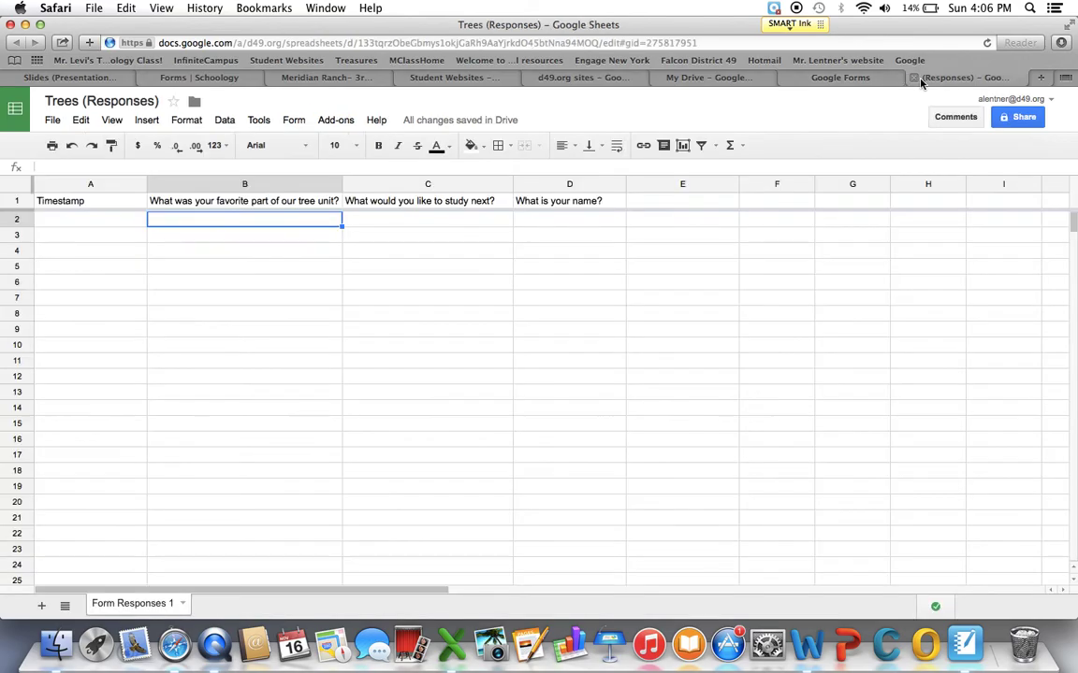
{"action": "left_click", "coordinate": [840, 79]}
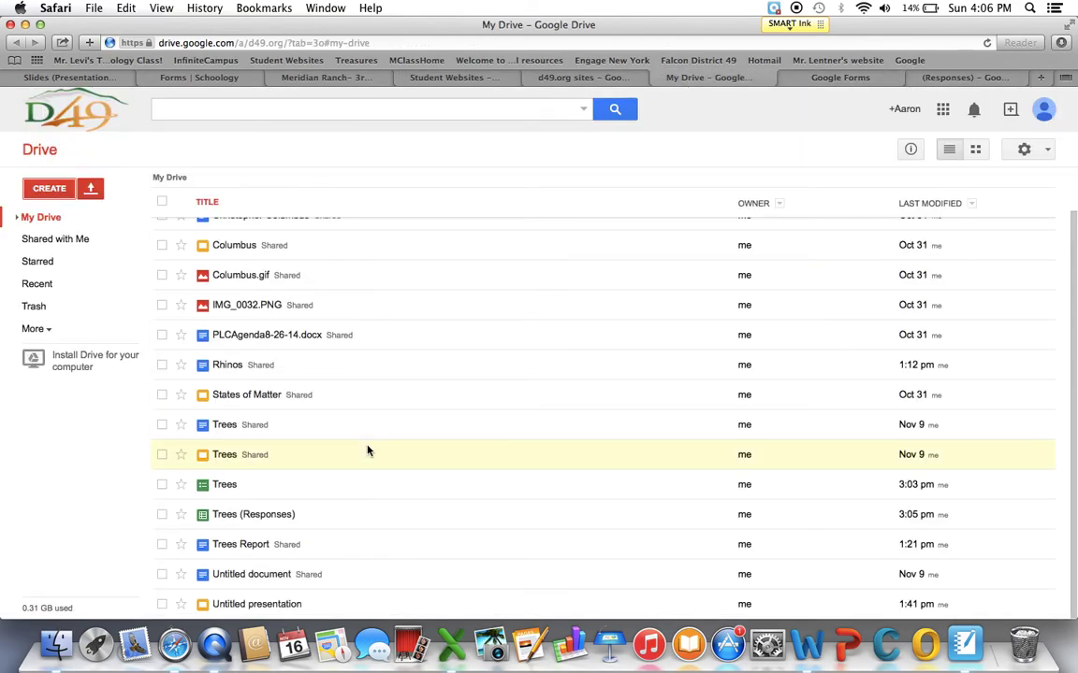
Step: Open the Trees form from My Drive and look through its live version from start to end
{"action": "left_click", "coordinate": [224, 485]}
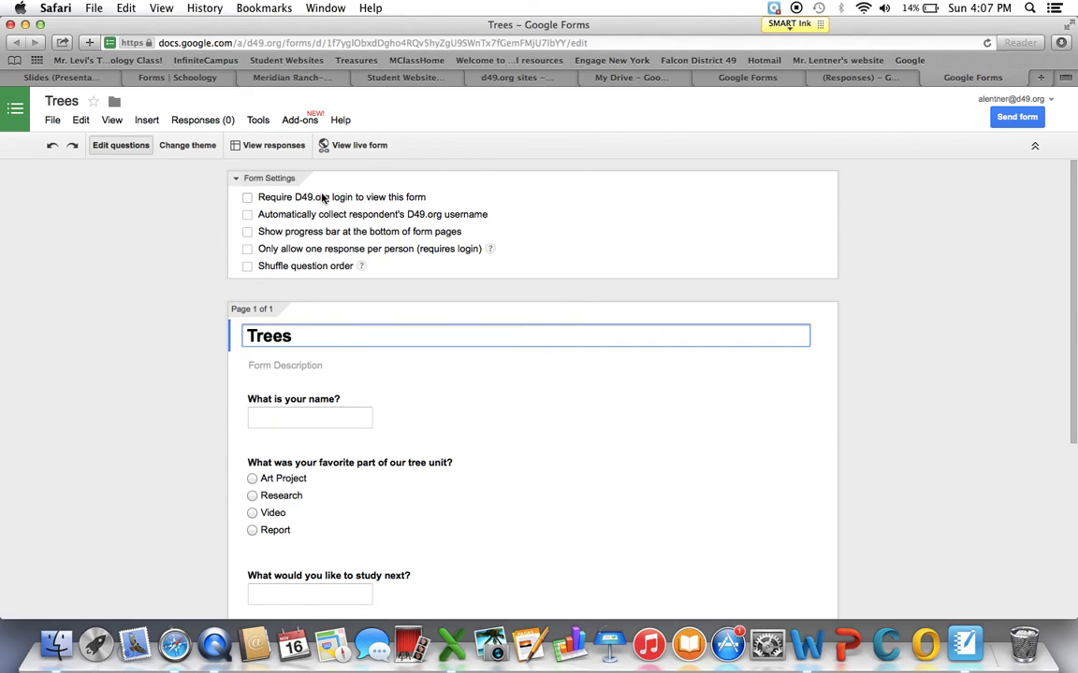
{"action": "left_click", "coordinate": [355, 148]}
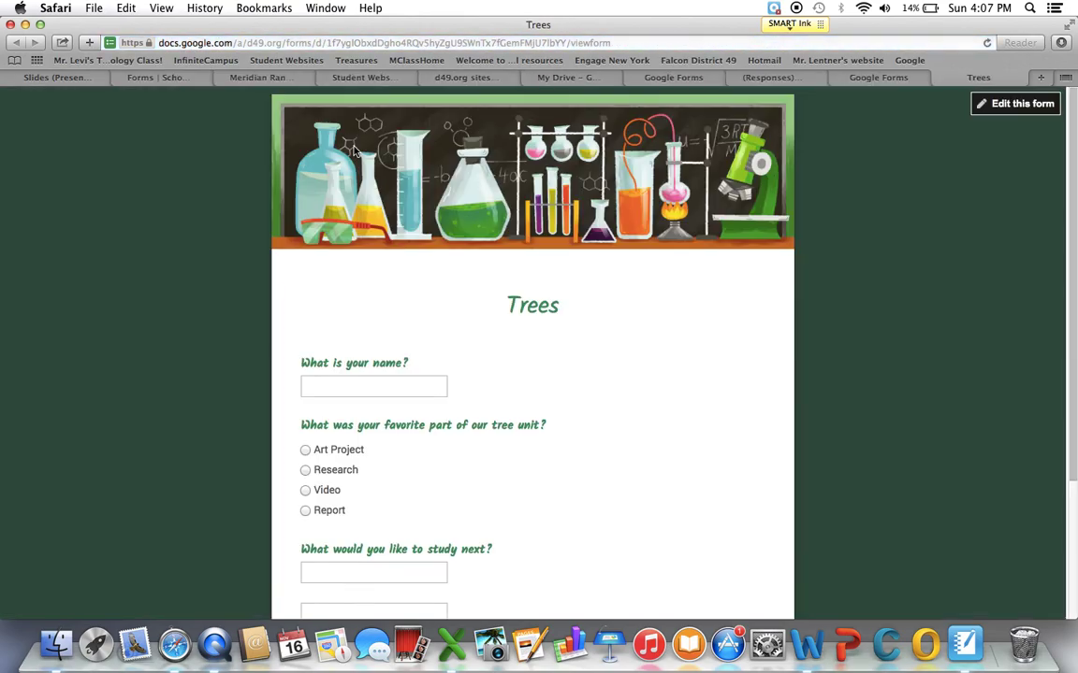
{"action": "scroll", "coordinate": [414, 372], "scroll_direction": "down", "scroll_amount": 5}
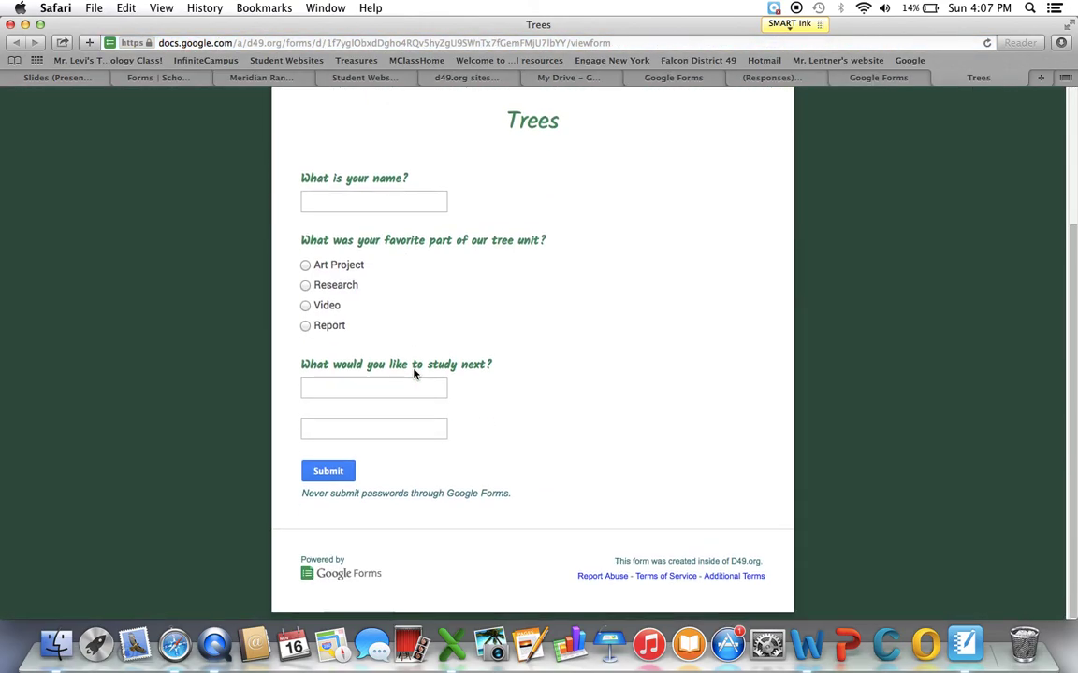
{"action": "scroll", "coordinate": [399, 421], "scroll_direction": "up", "scroll_amount": 5}
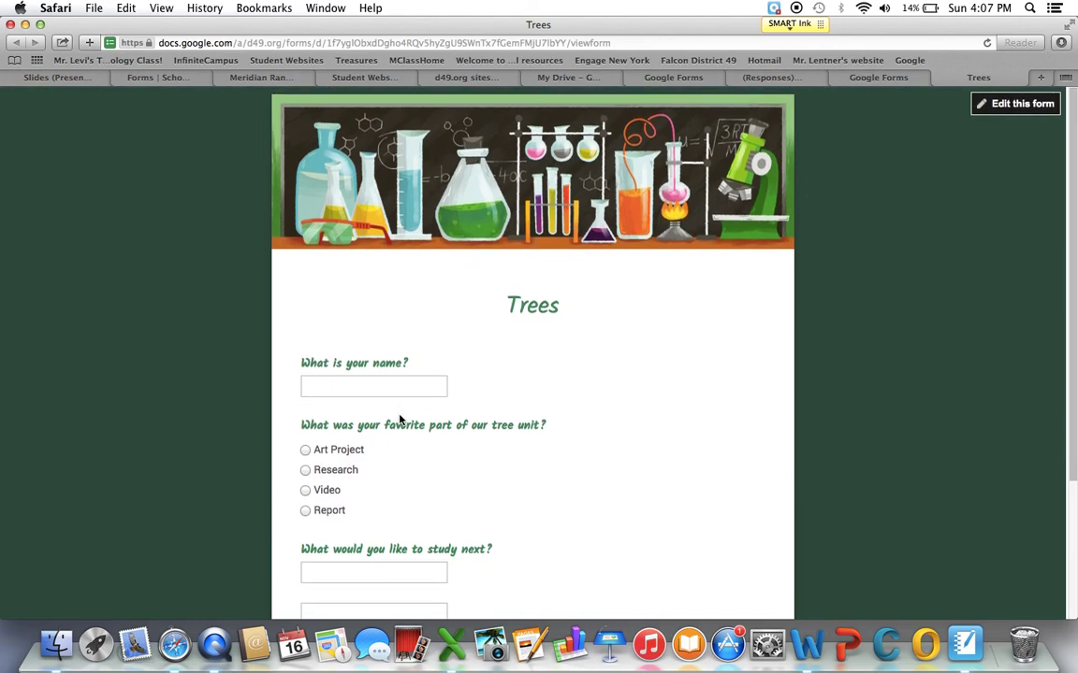